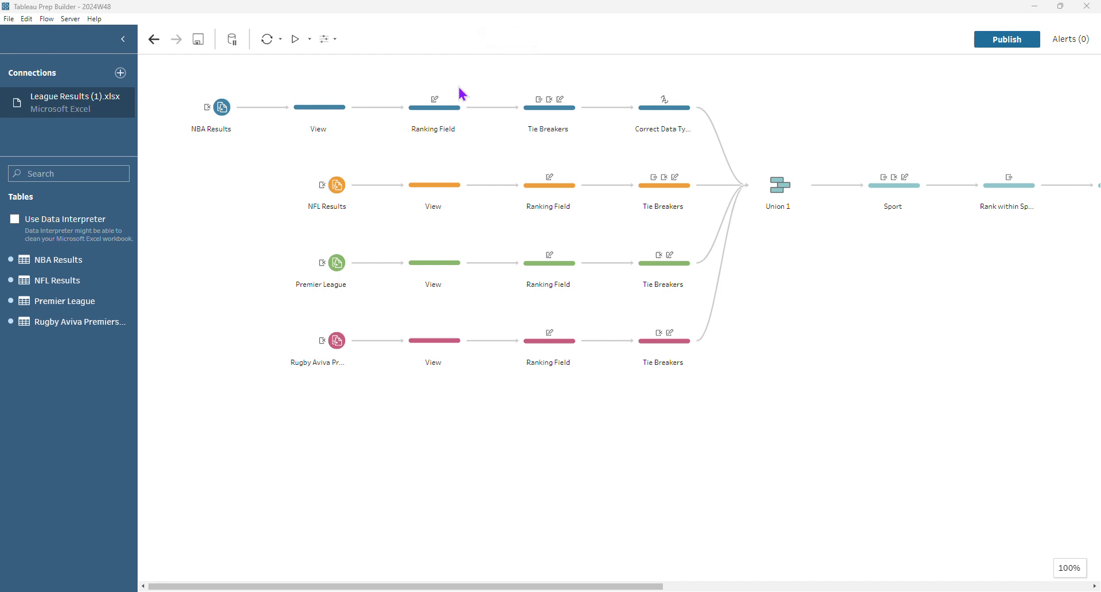
# Inspect the NBA branch's Ranking Field step and the Tie Breaker 1 and Tie Breaker 2 renames in its Tie Breakers step.
pyautogui.click(459, 106)
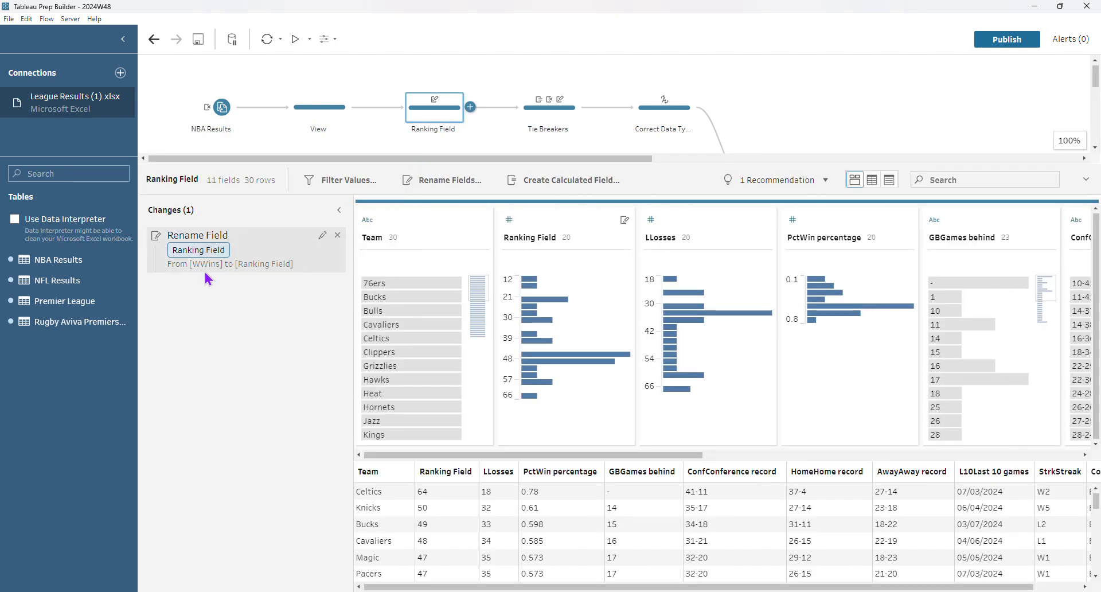
pyautogui.click(528, 124)
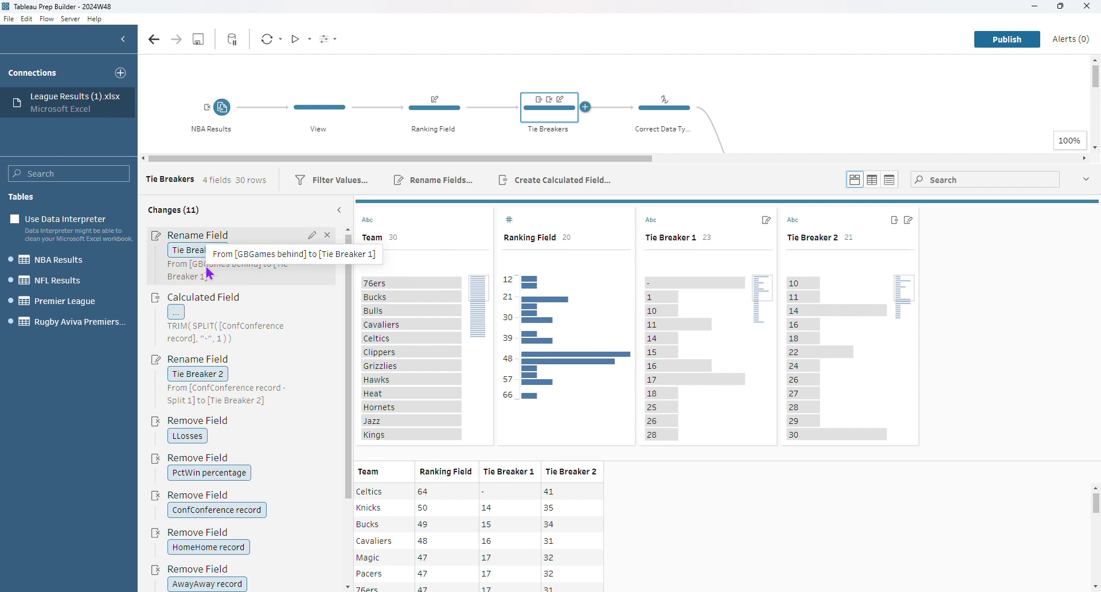
pyautogui.click(209, 274)
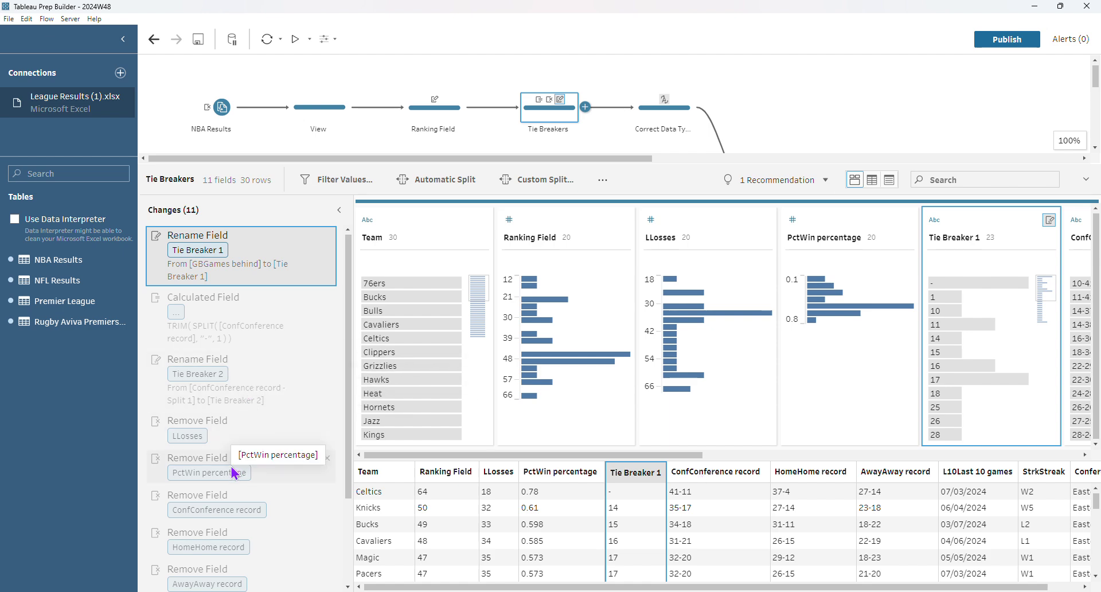
pyautogui.click(237, 405)
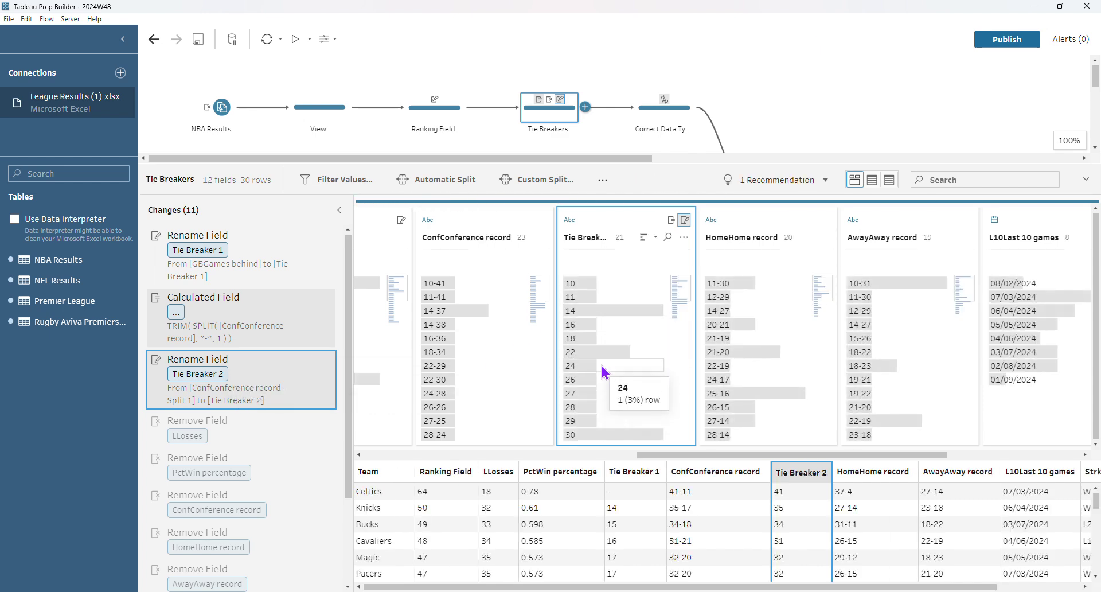
# Review the removed fields in the NBA Tie Breakers step and the type changes in the Correct Data Types step.
pyautogui.scroll(-1, 239, 448)
pyautogui.scroll(-3, 239, 449)
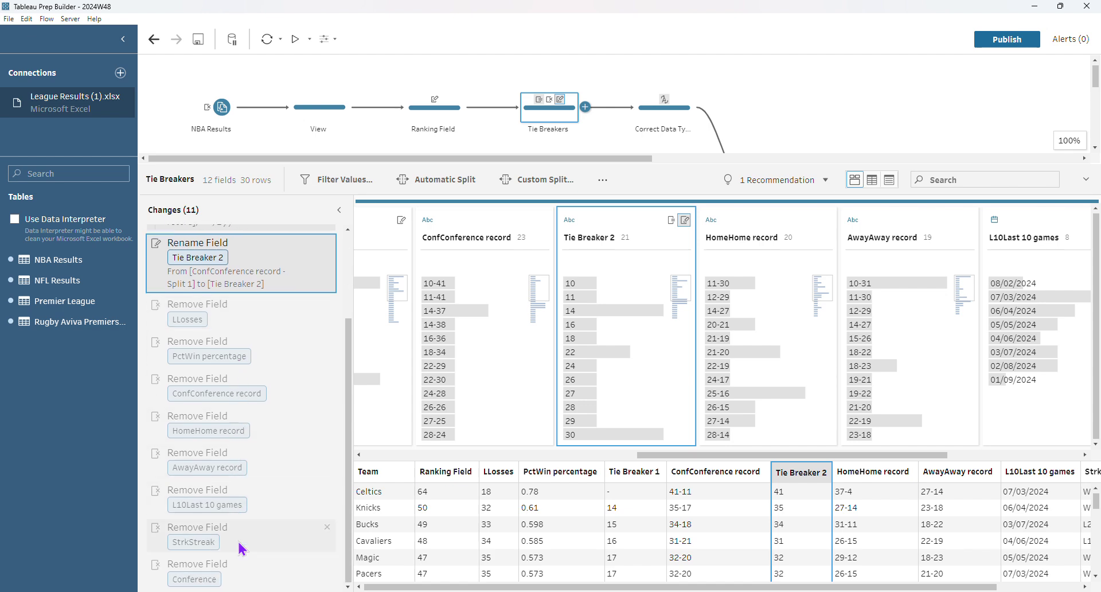
pyautogui.click(235, 575)
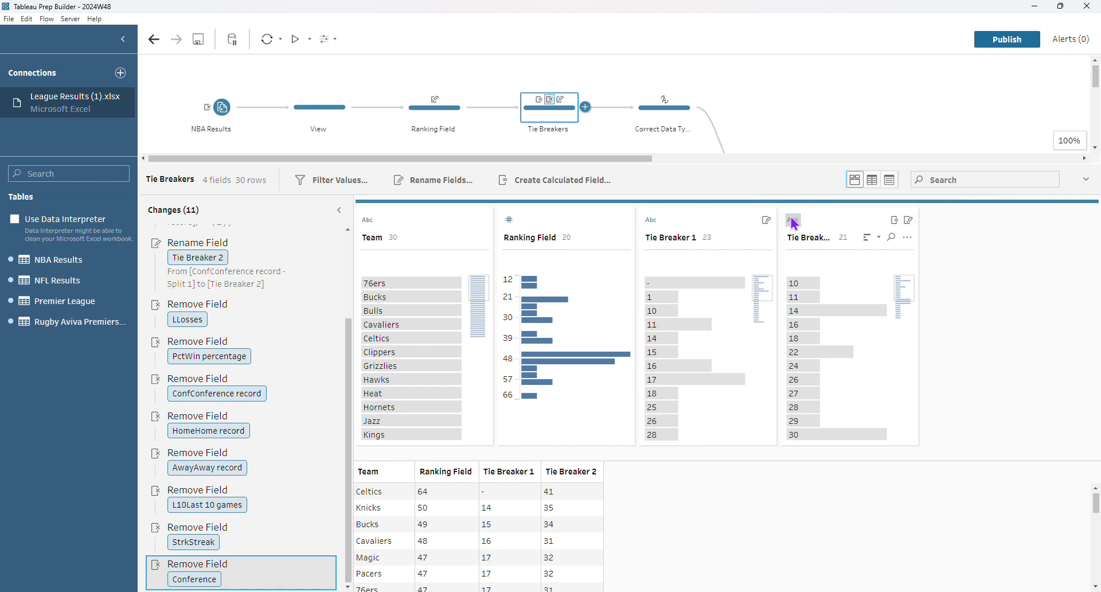
pyautogui.click(664, 109)
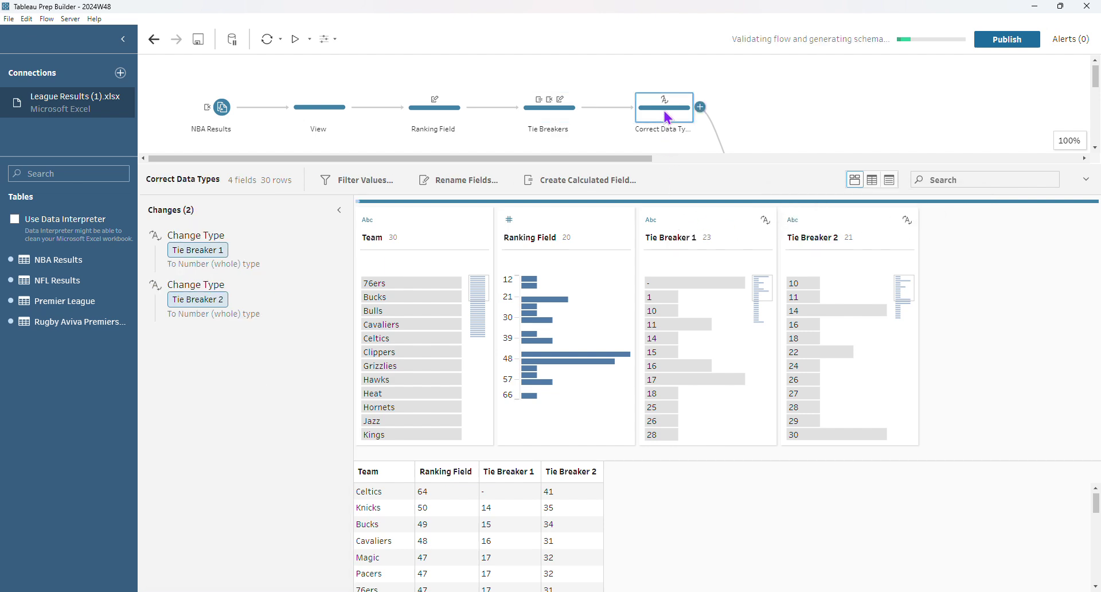
pyautogui.moveTo(747, 403)
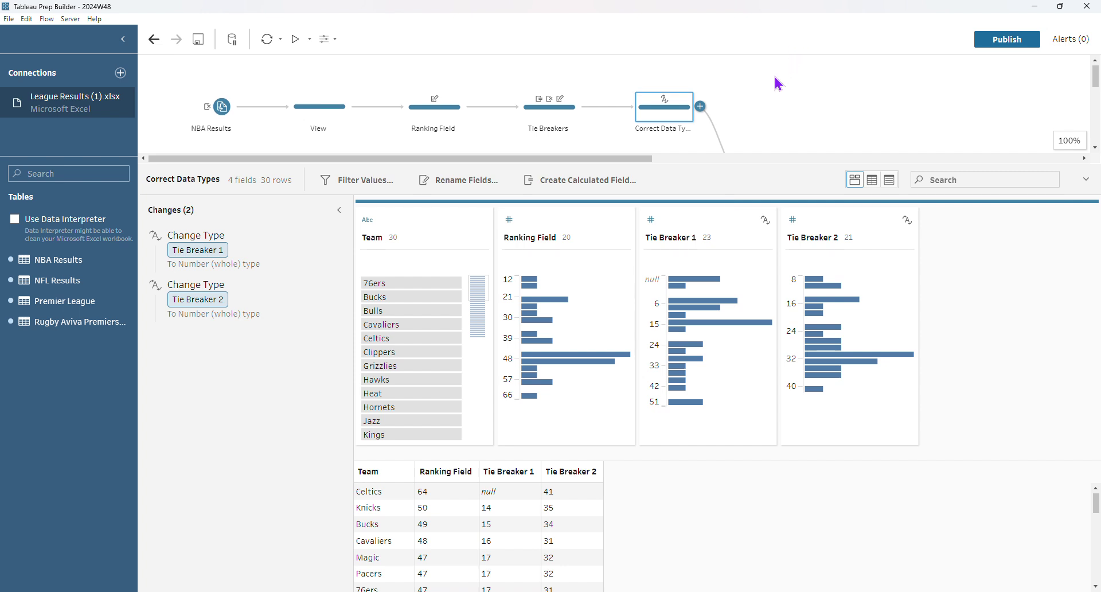
# Examine the NFL branch's View step and the rename recorded in its Ranking Field step.
pyautogui.scroll(-2, 775, 77)
pyautogui.click(455, 83)
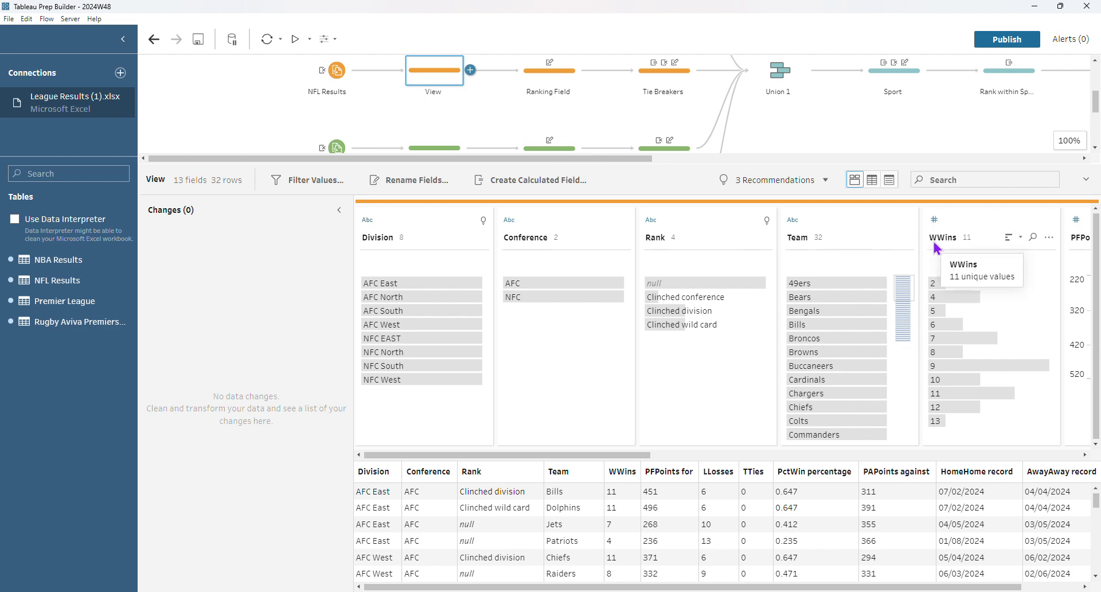
pyautogui.click(568, 79)
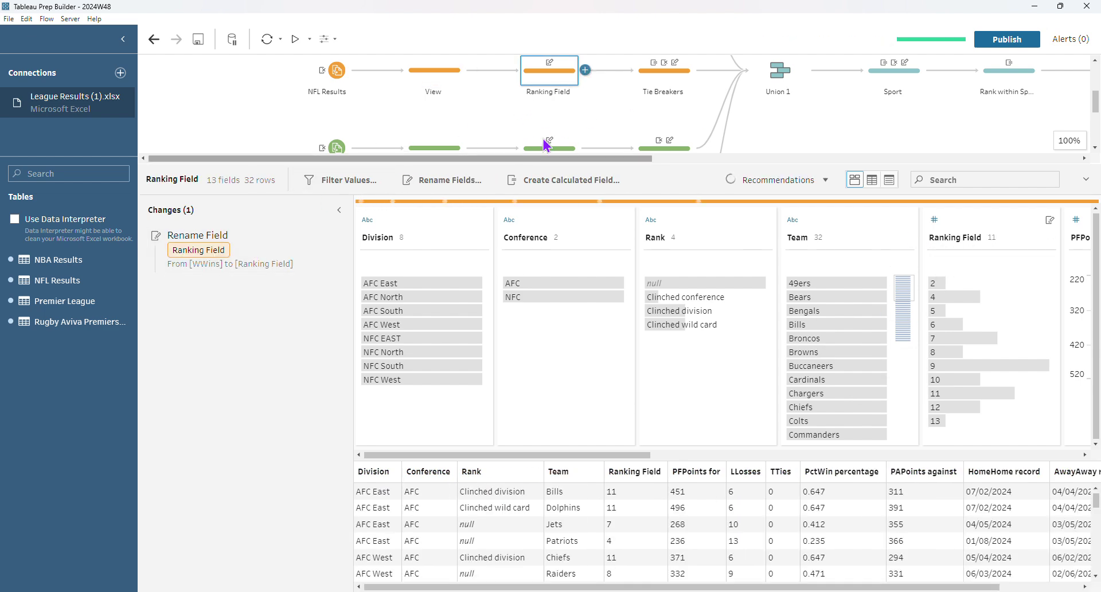
# Inspect the NFL Tie Breakers step, checking the Tie Breaker 1 calculation, the Tie Breaker 2 rename and the removed fields.
pyautogui.click(681, 82)
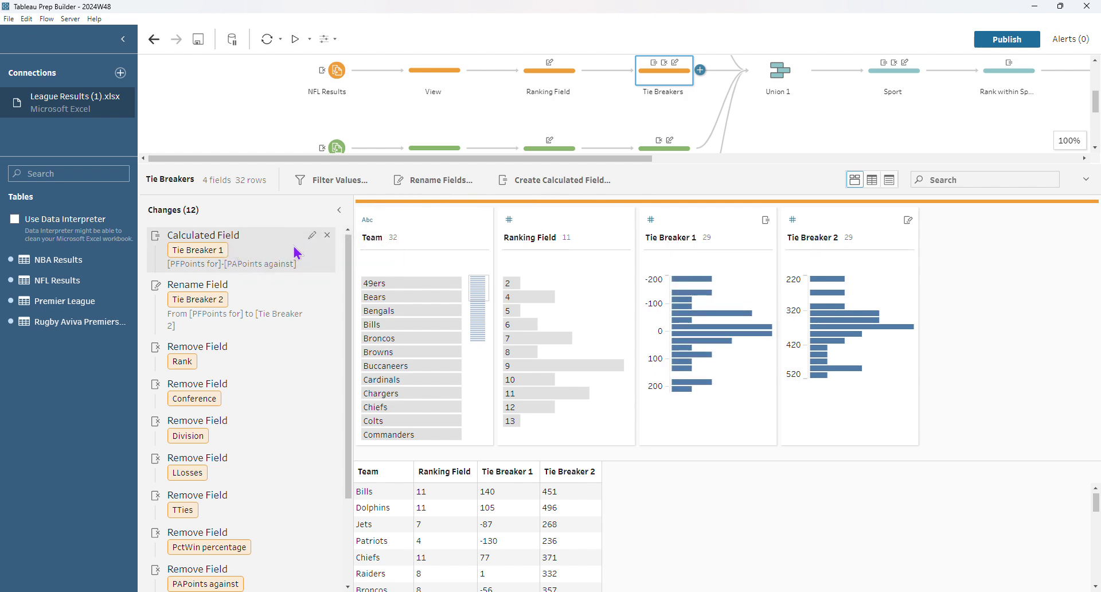
pyautogui.click(312, 235)
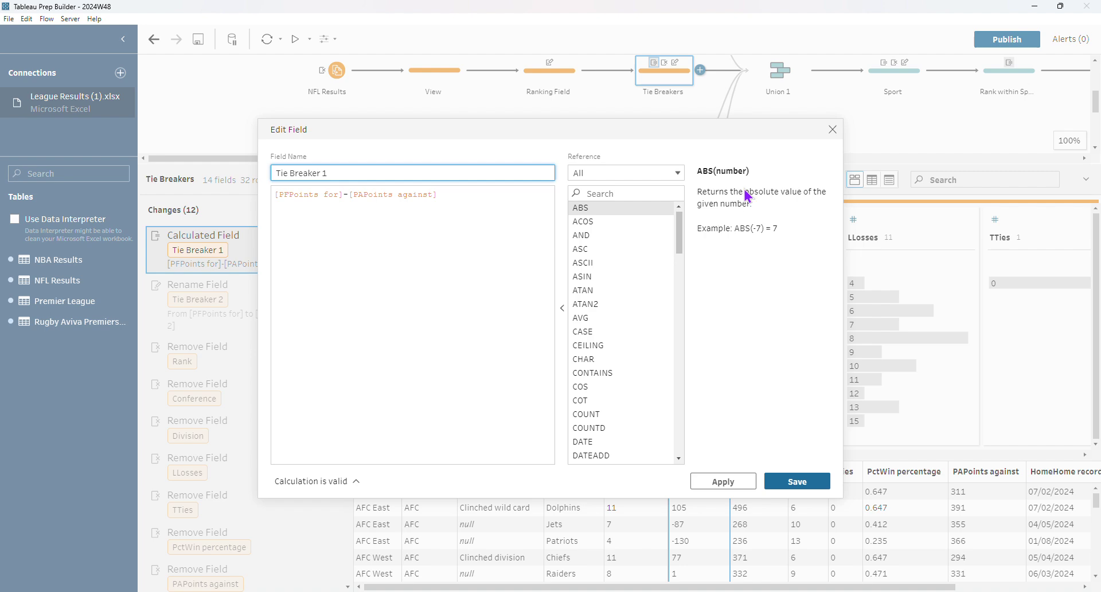
pyautogui.click(830, 135)
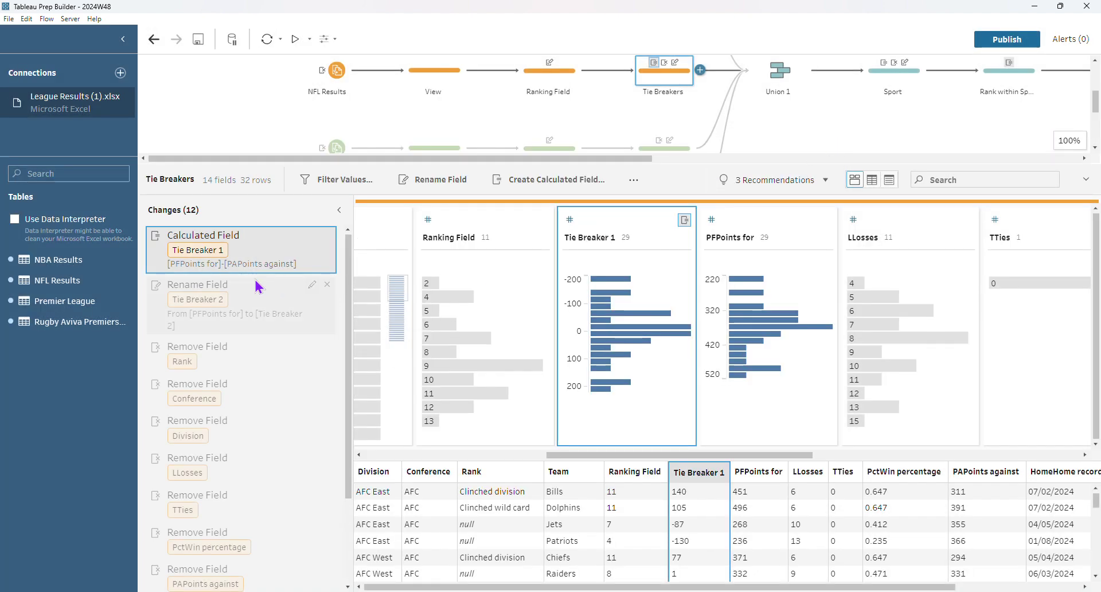
pyautogui.click(237, 326)
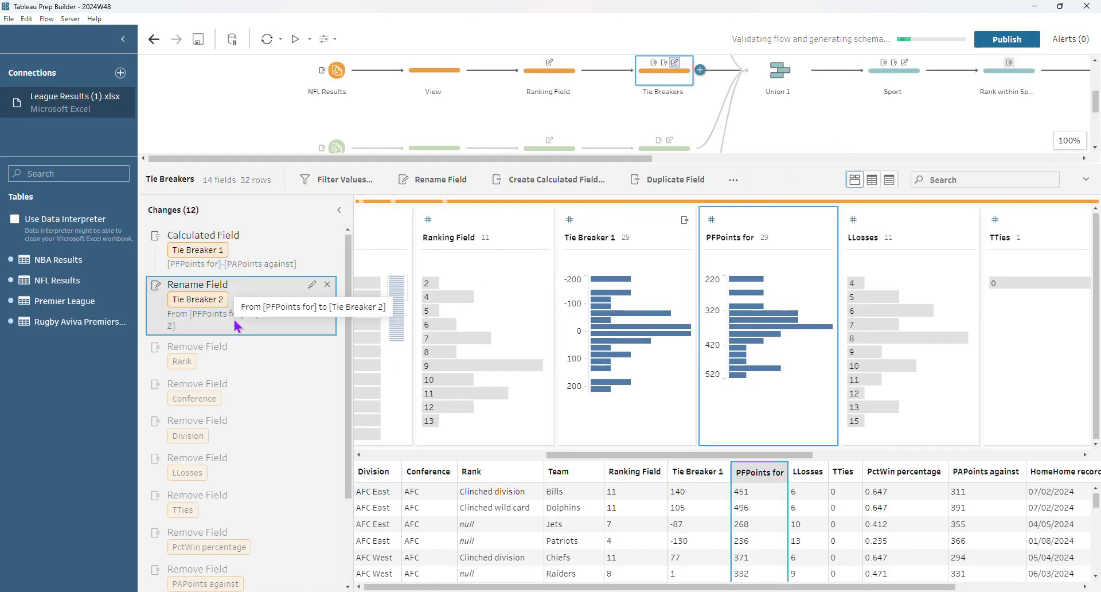
pyautogui.scroll(-2, 255, 502)
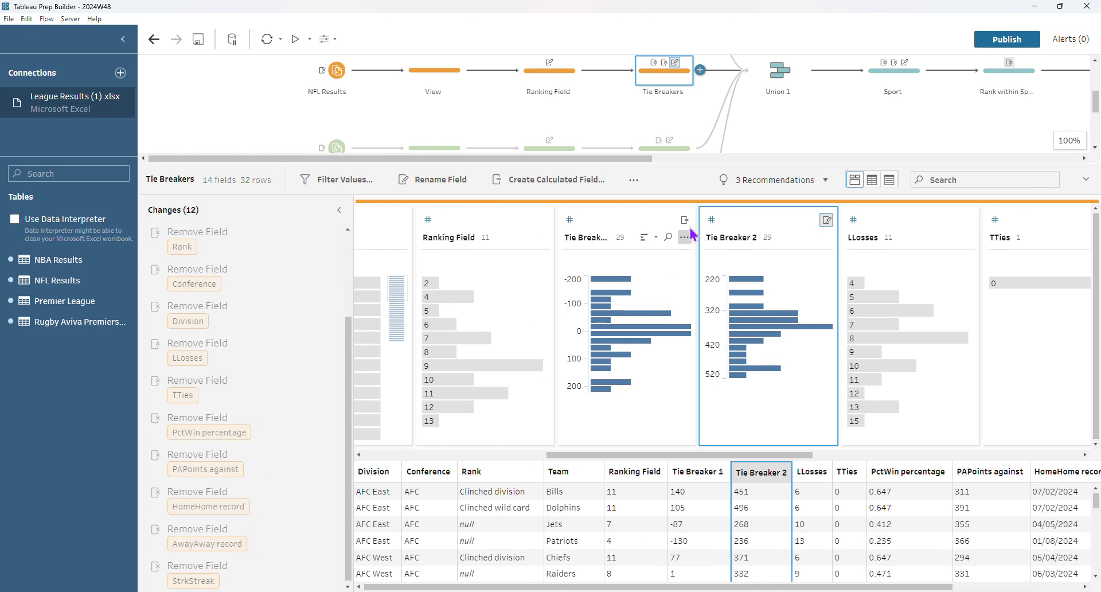
pyautogui.click(227, 580)
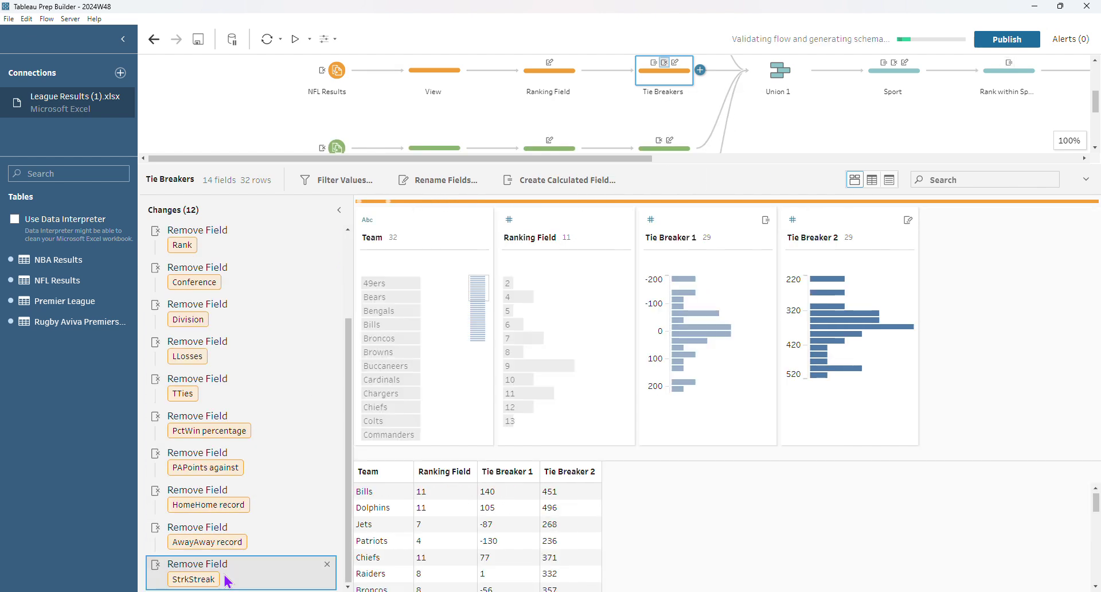
# Review the changes in the Premier League branch's Ranking Field and Tie Breakers steps.
pyautogui.scroll(-1, 478, 140)
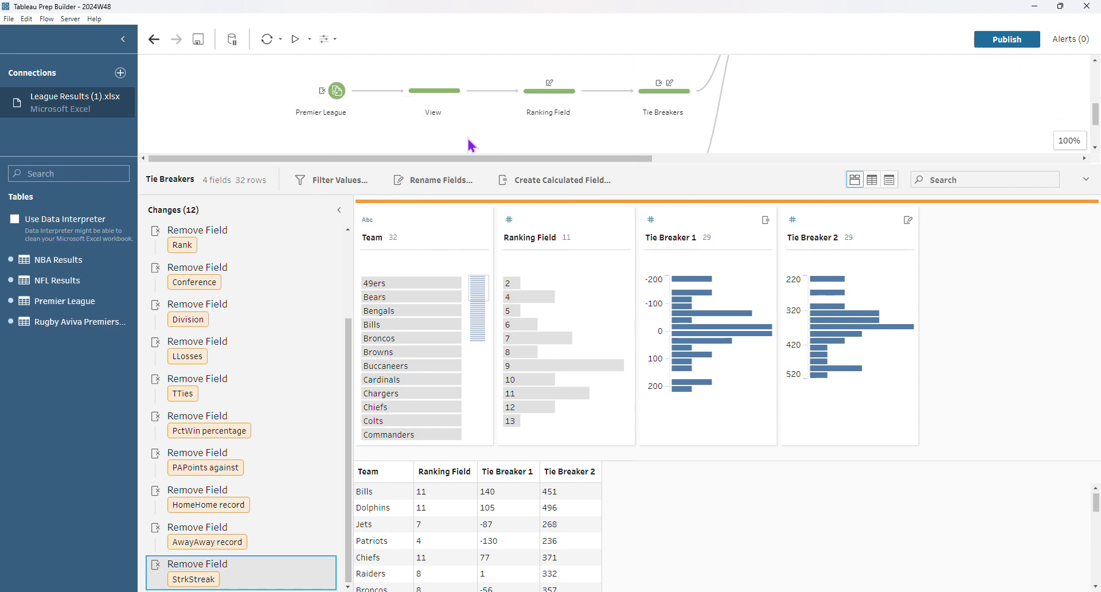
pyautogui.click(533, 102)
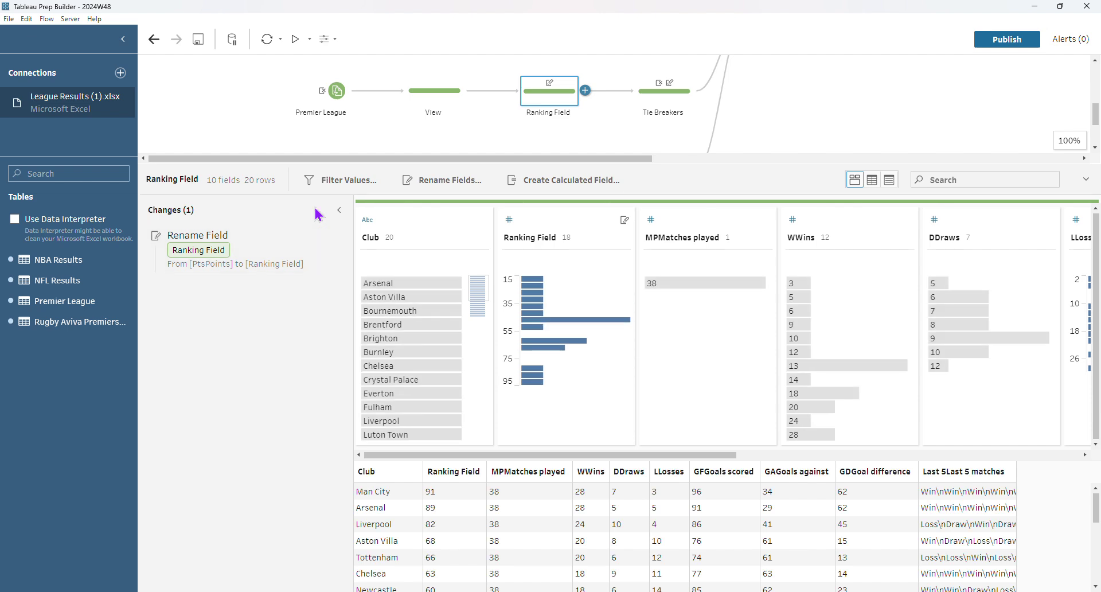
pyautogui.click(648, 99)
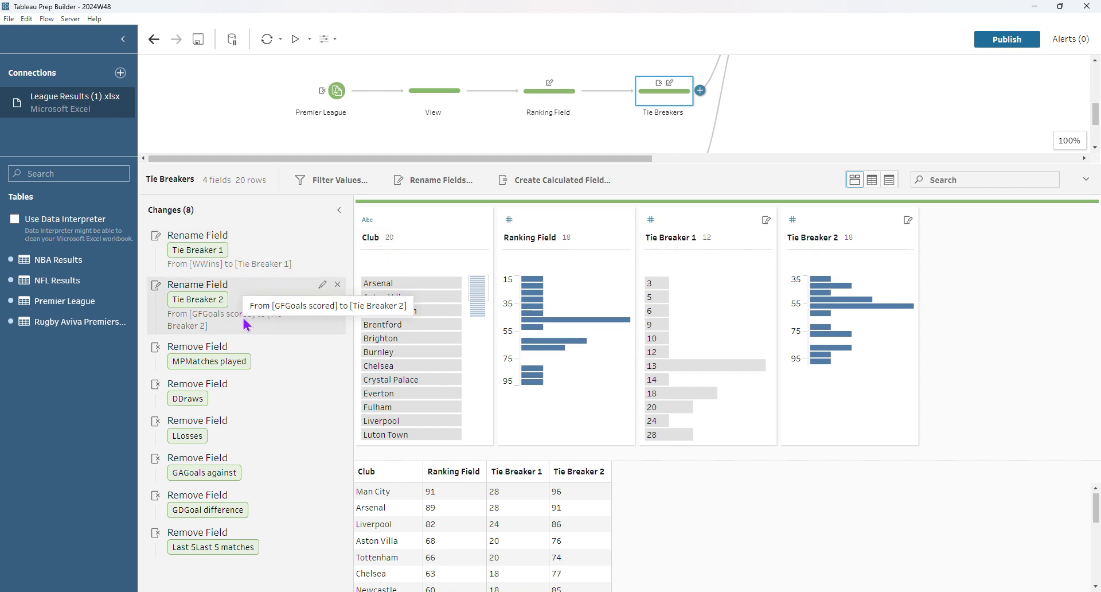
# Review the Rugby Aviva Premiership branch's View, Ranking Field and Tie Breakers steps.
pyautogui.scroll(-1, 484, 119)
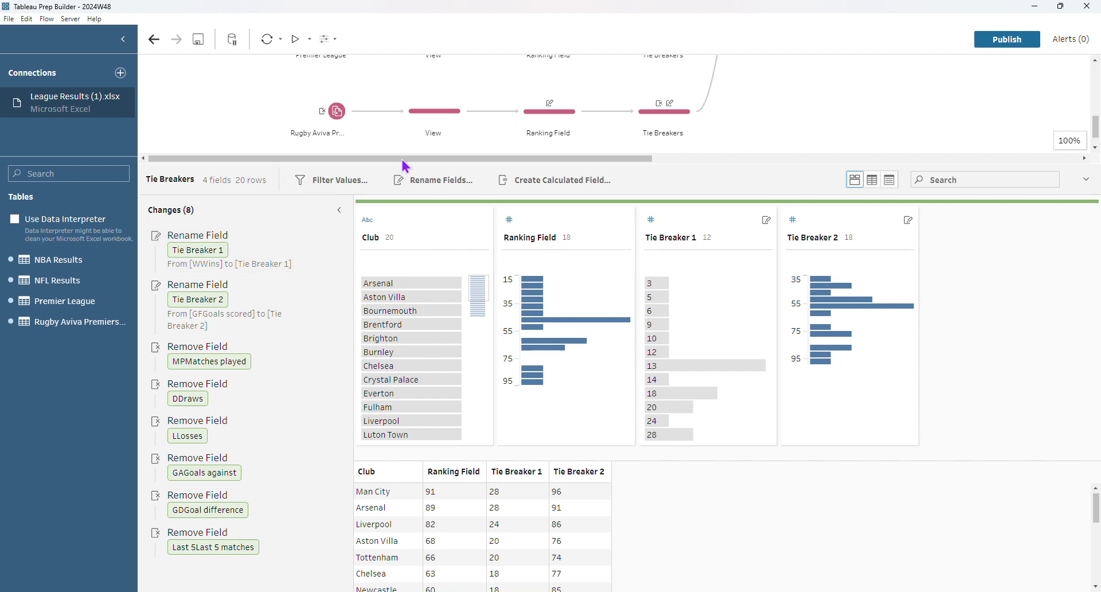
pyautogui.click(434, 118)
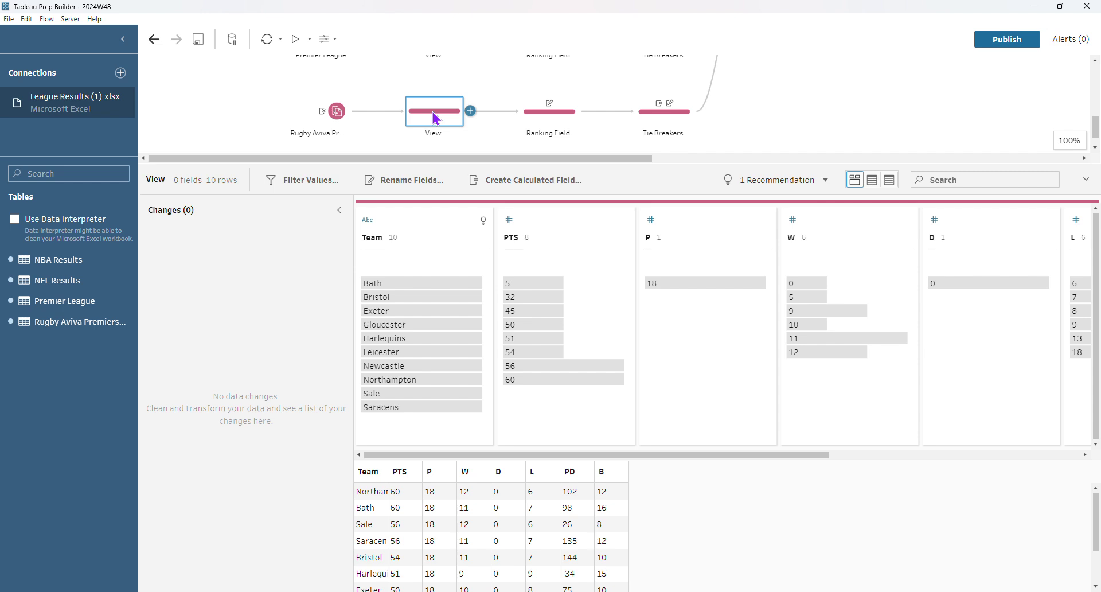
pyautogui.click(542, 118)
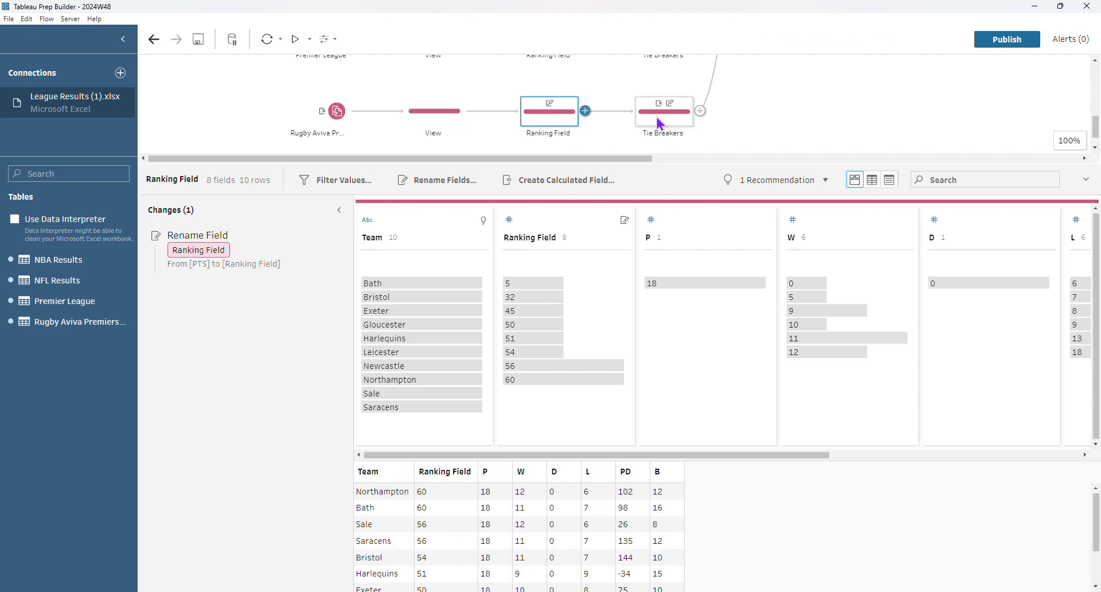
pyautogui.click(661, 124)
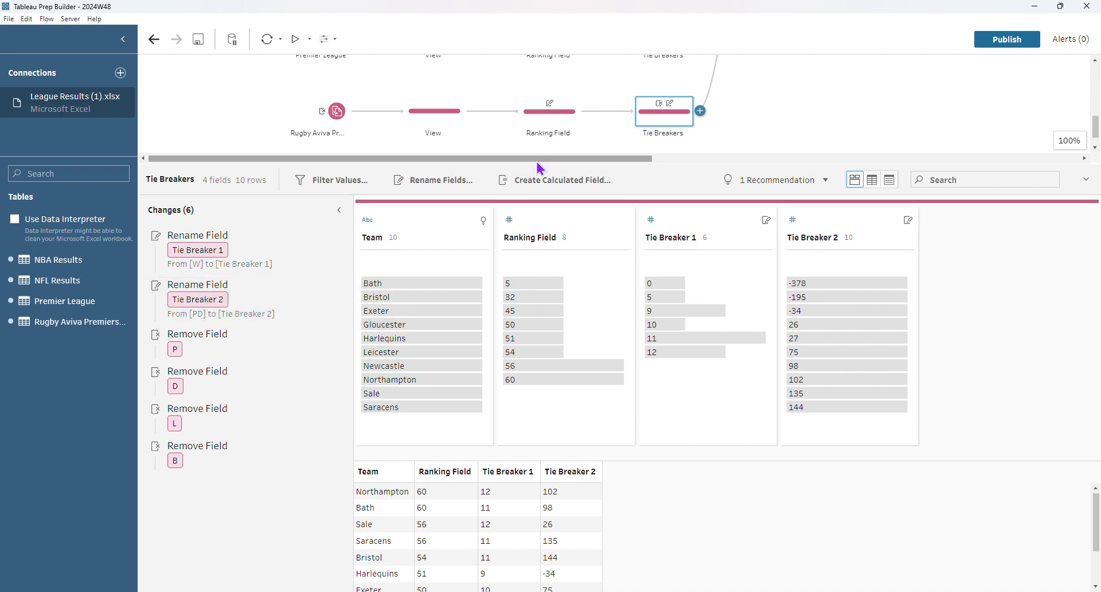
# Examine the Union 1 step that combines the four league branches, including its Team field.
pyautogui.moveTo(538, 158); pyautogui.dragTo(567, 153)
pyautogui.click(662, 137)
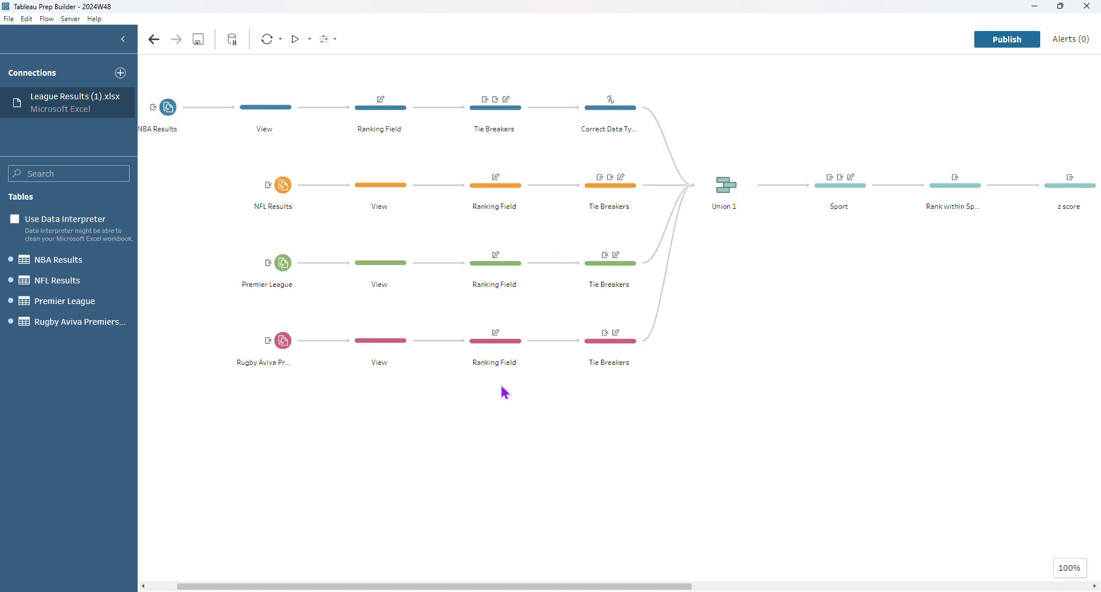
pyautogui.click(733, 189)
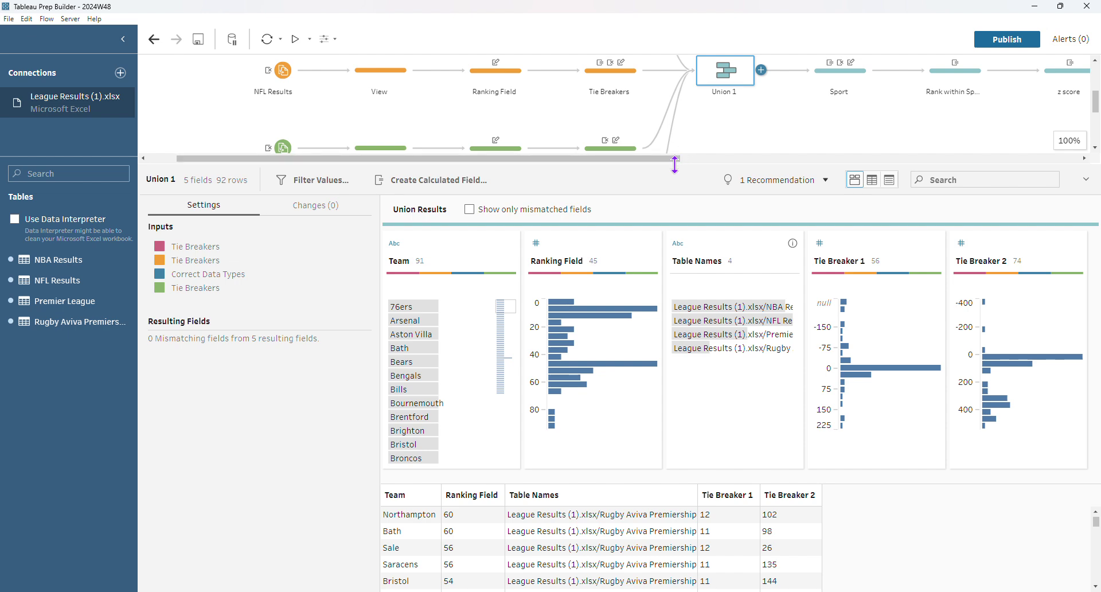
pyautogui.click(467, 247)
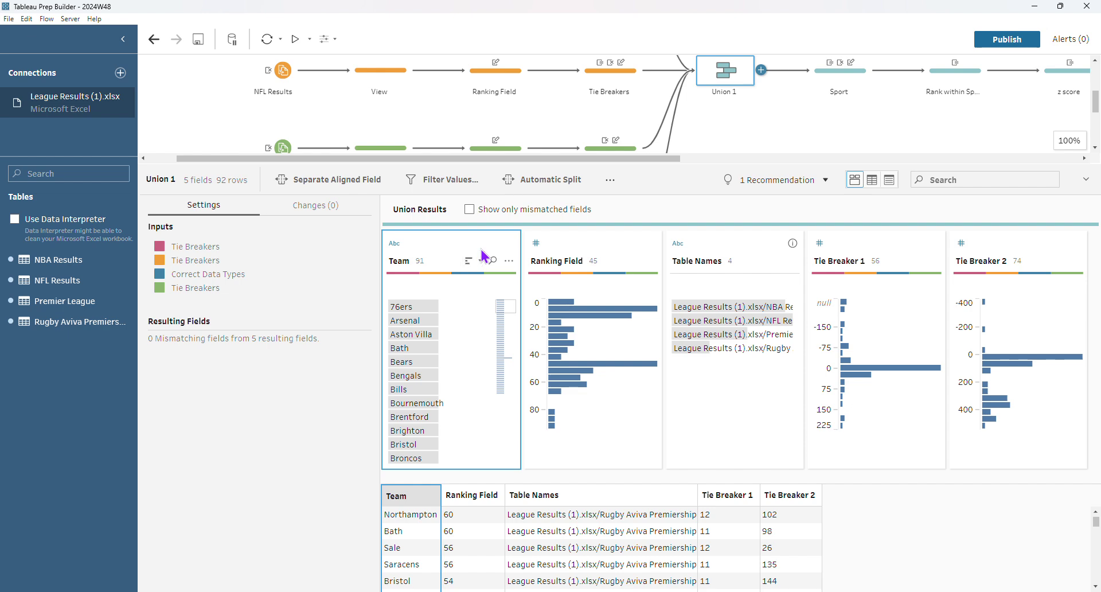
# Inspect the Table Names field in the union results and highlight the rows for the team Newcastle.
pyautogui.click(712, 249)
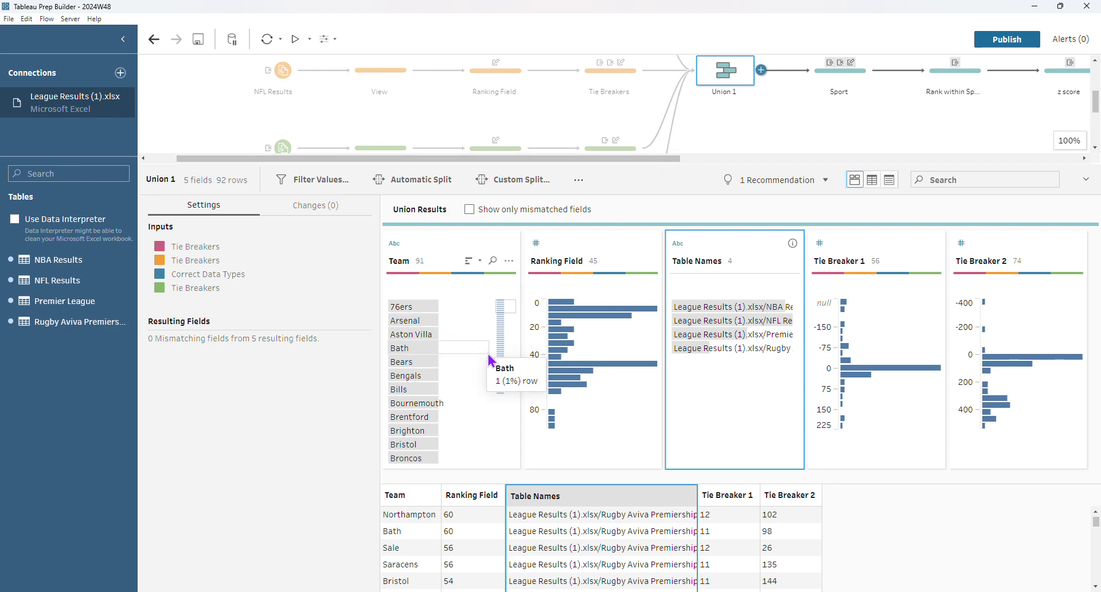
pyautogui.click(505, 363)
pyautogui.click(449, 322)
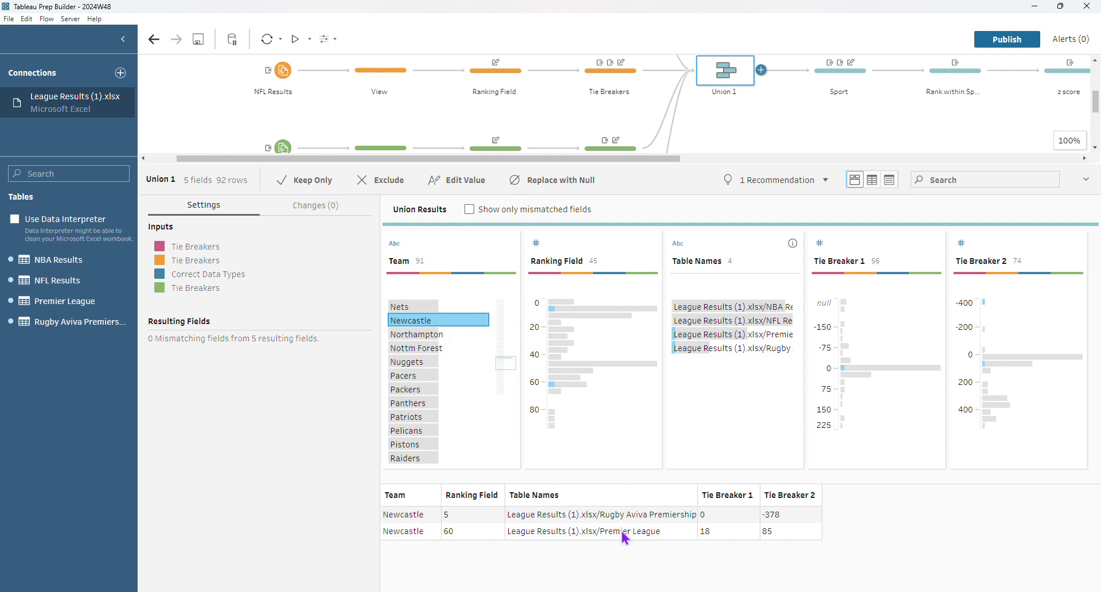
# Check the value-splitting options available for the Table Names field in the union results.
pyautogui.moveTo(653, 159); pyautogui.dragTo(829, 166)
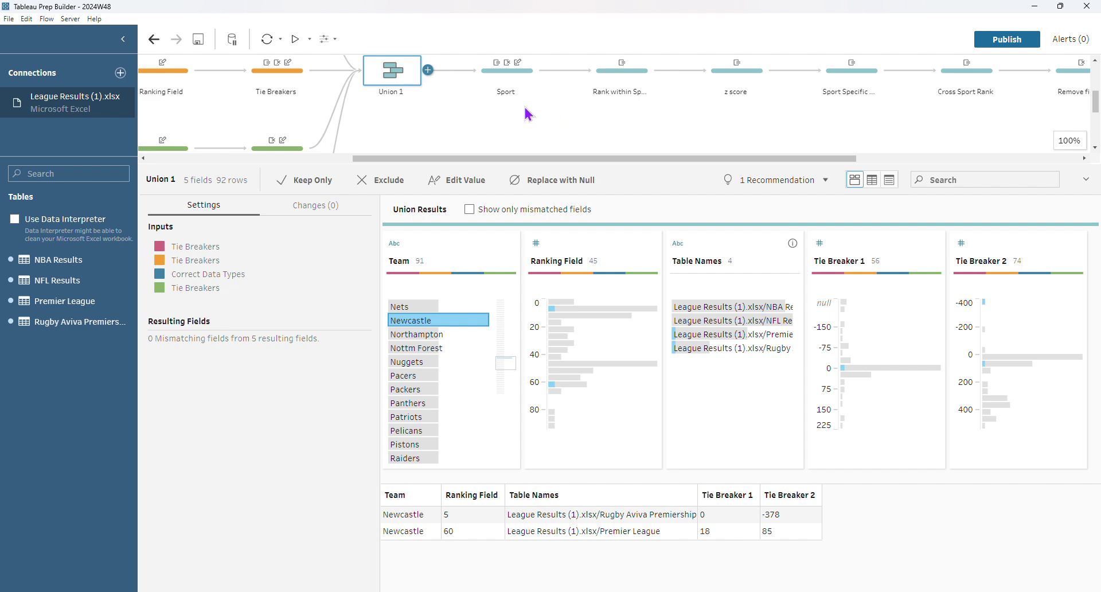
pyautogui.moveTo(771, 316)
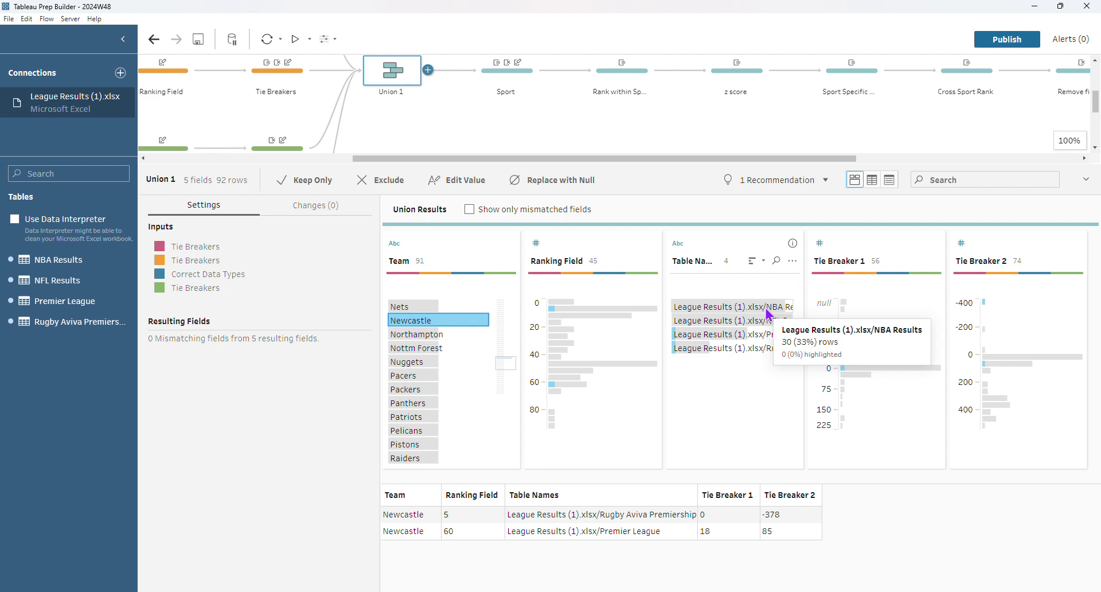
pyautogui.click(792, 261)
pyautogui.moveTo(814, 322)
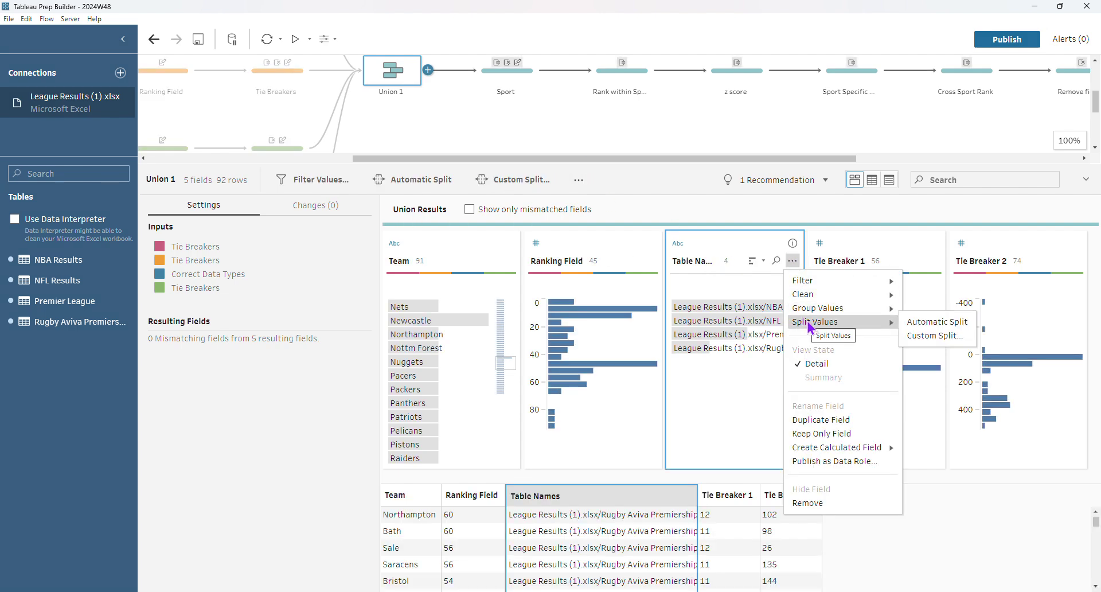
pyautogui.click(731, 230)
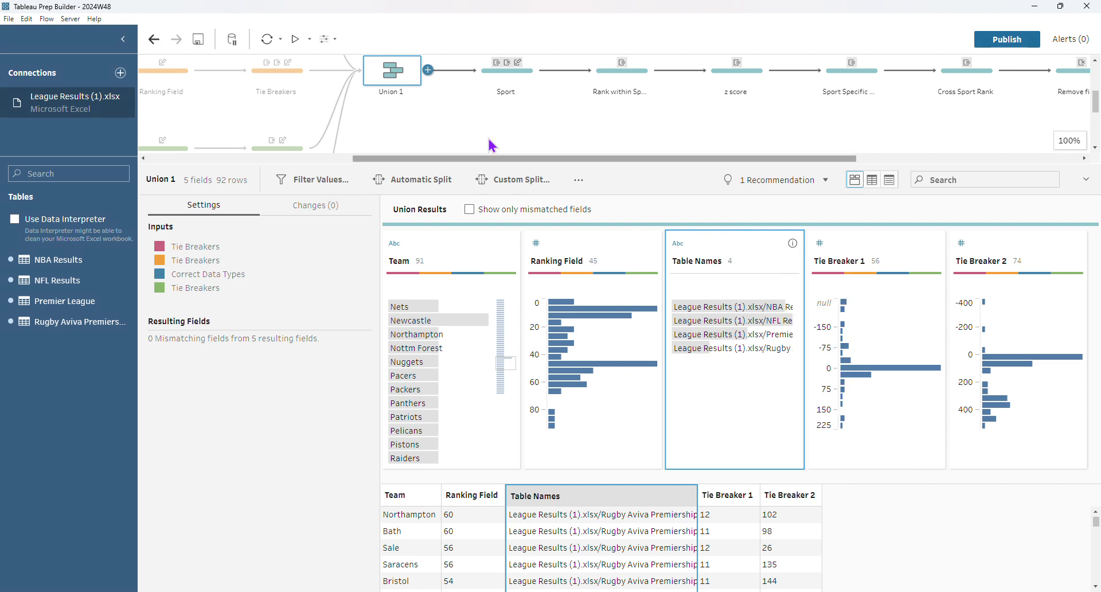
# Review the Sport step's changes, including the Table Names split and the REPLACE calculation for the Sport field.
pyautogui.click(508, 83)
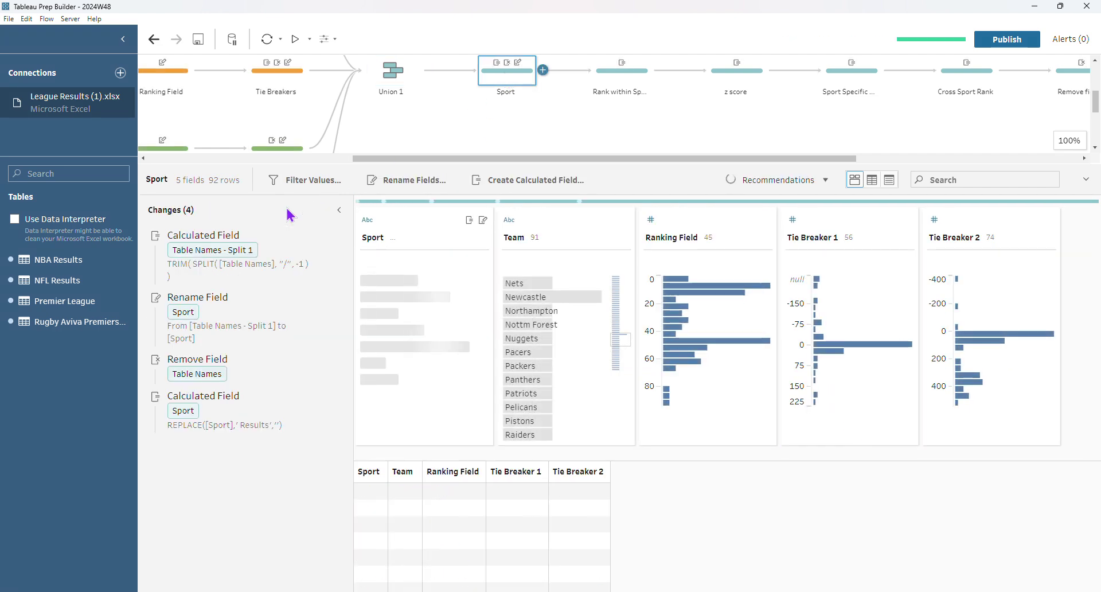
pyautogui.click(232, 274)
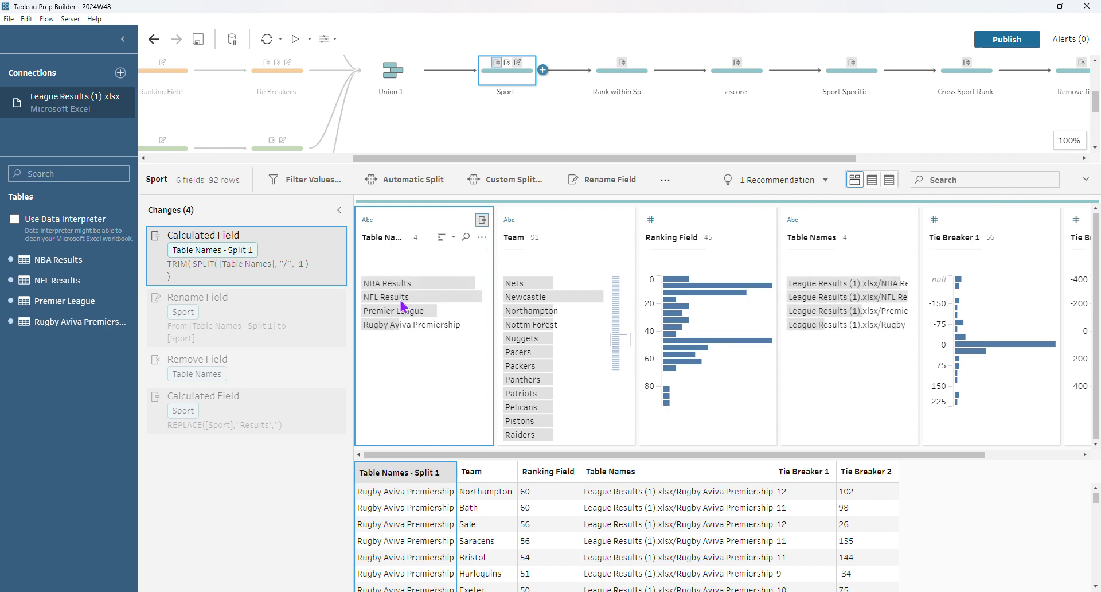
pyautogui.moveTo(412, 303)
pyautogui.doubleClick(321, 409)
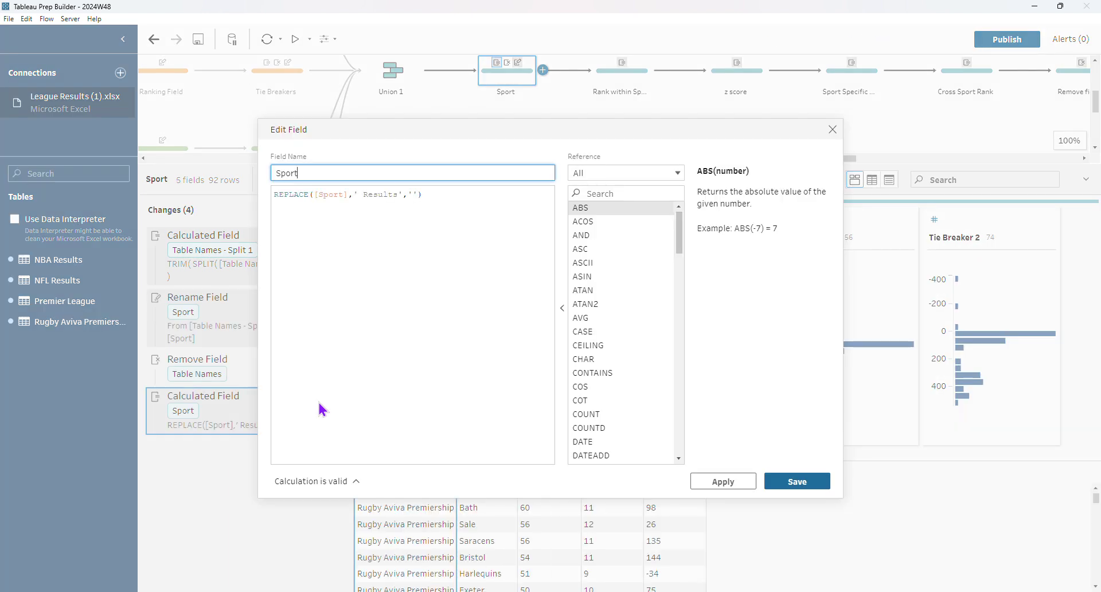
pyautogui.click(835, 130)
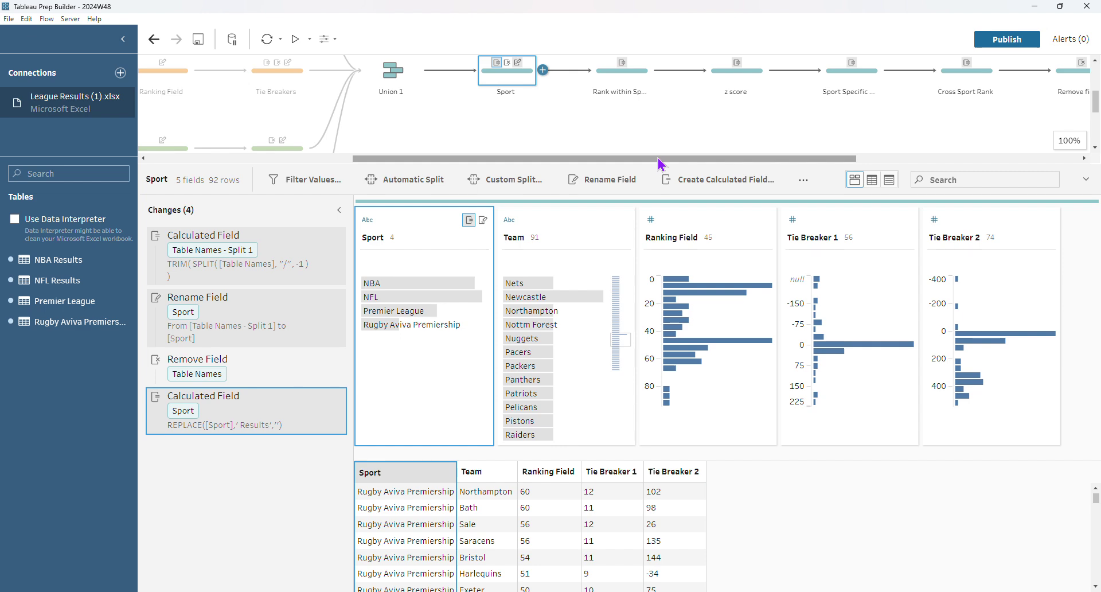
# Open the Rank within Sport step and check the Rank option among the calculated-field types for Ranking Field.
pyautogui.moveTo(658, 157); pyautogui.dragTo(823, 158)
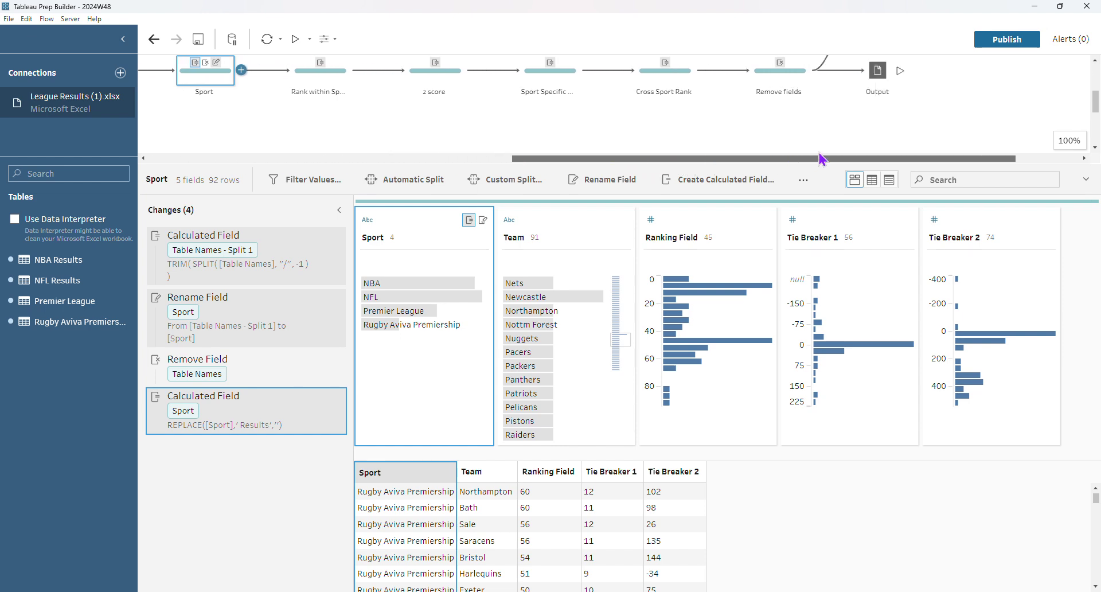
pyautogui.click(323, 80)
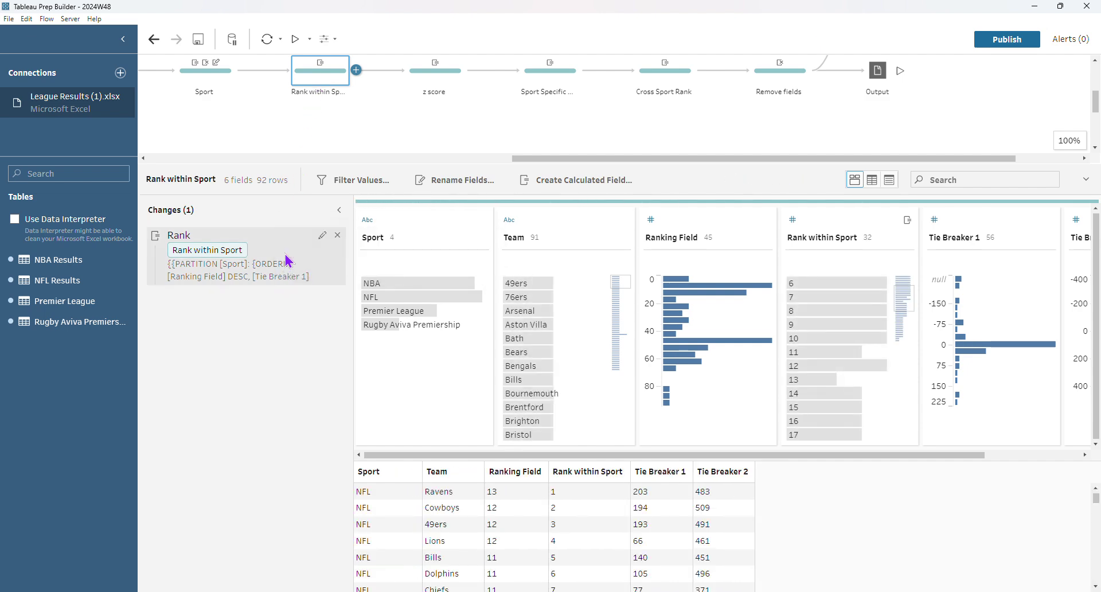
pyautogui.click(765, 237)
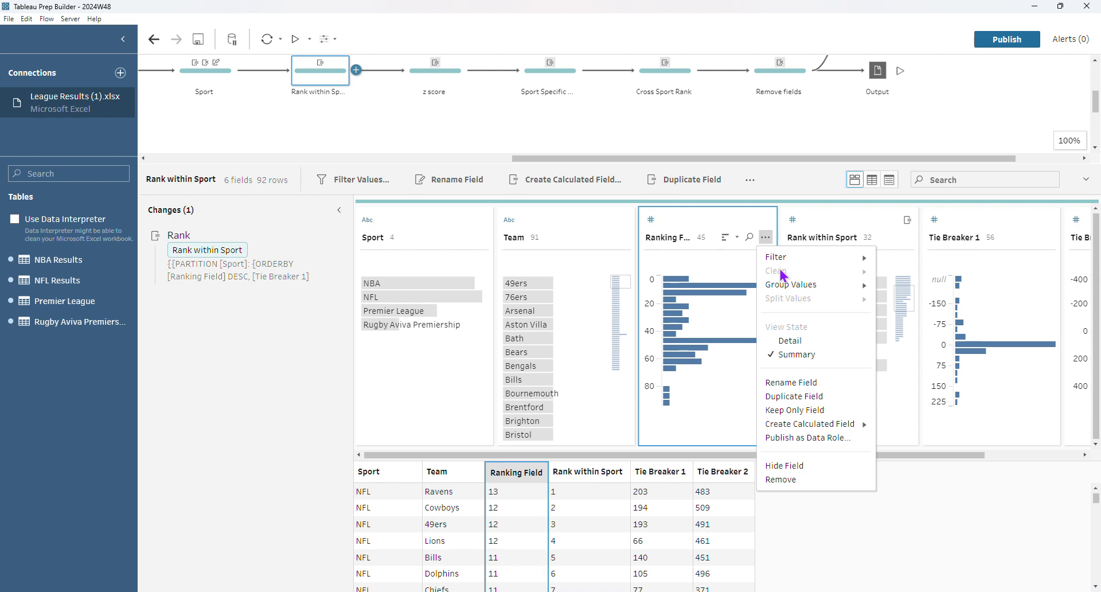
pyautogui.moveTo(825, 425)
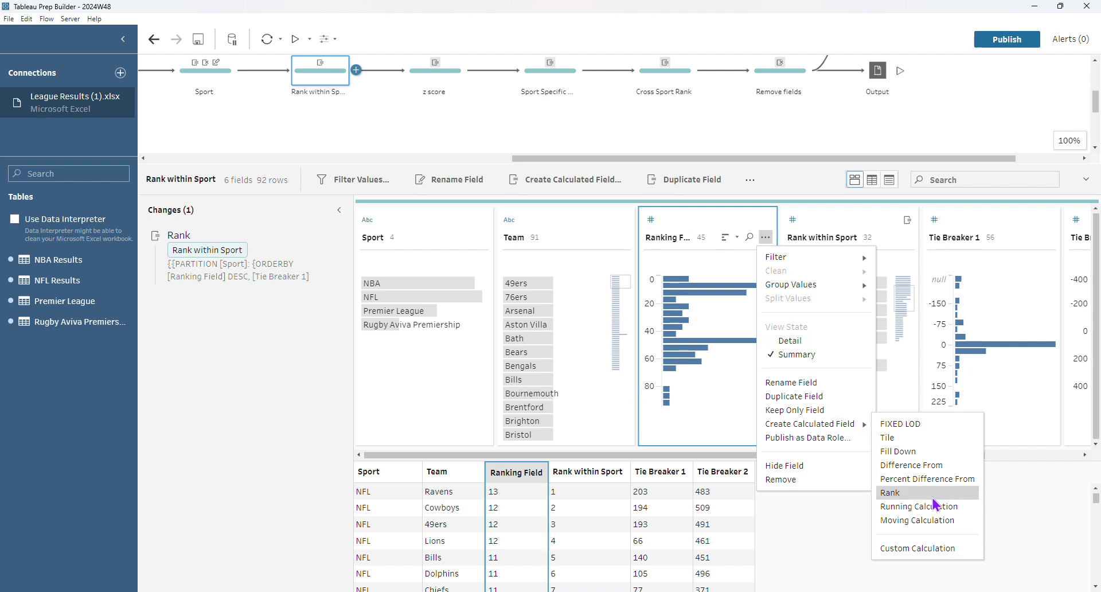
# Inspect the Rank within Sport calculation's grouping and ordering, widening its editor to show all order-by fields, and close it.
pyautogui.click(305, 224)
pyautogui.click(320, 236)
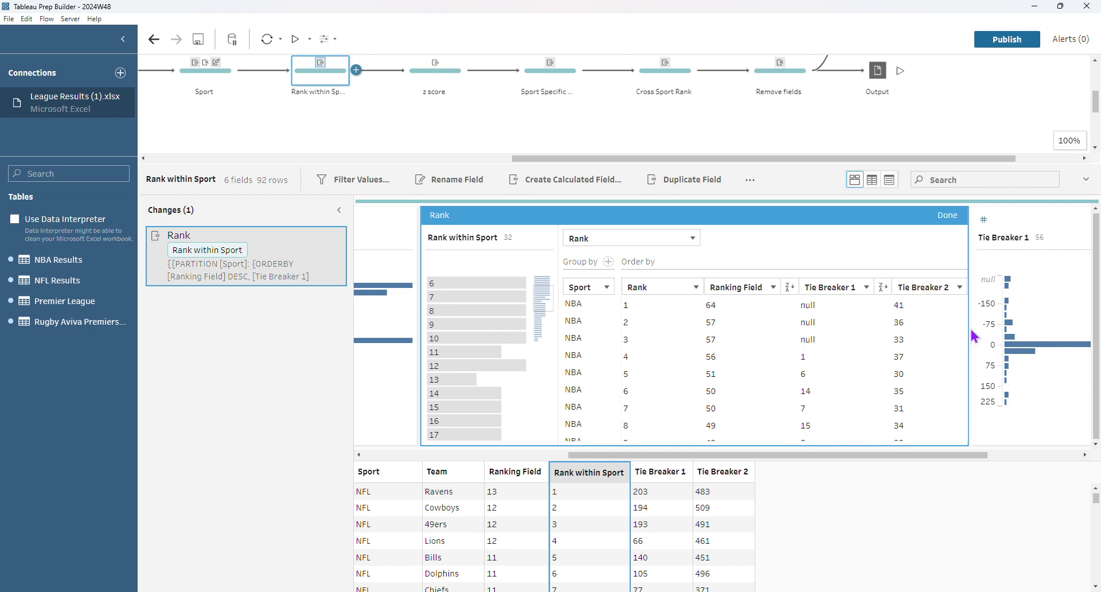
pyautogui.moveTo(967, 333); pyautogui.dragTo(1020, 347)
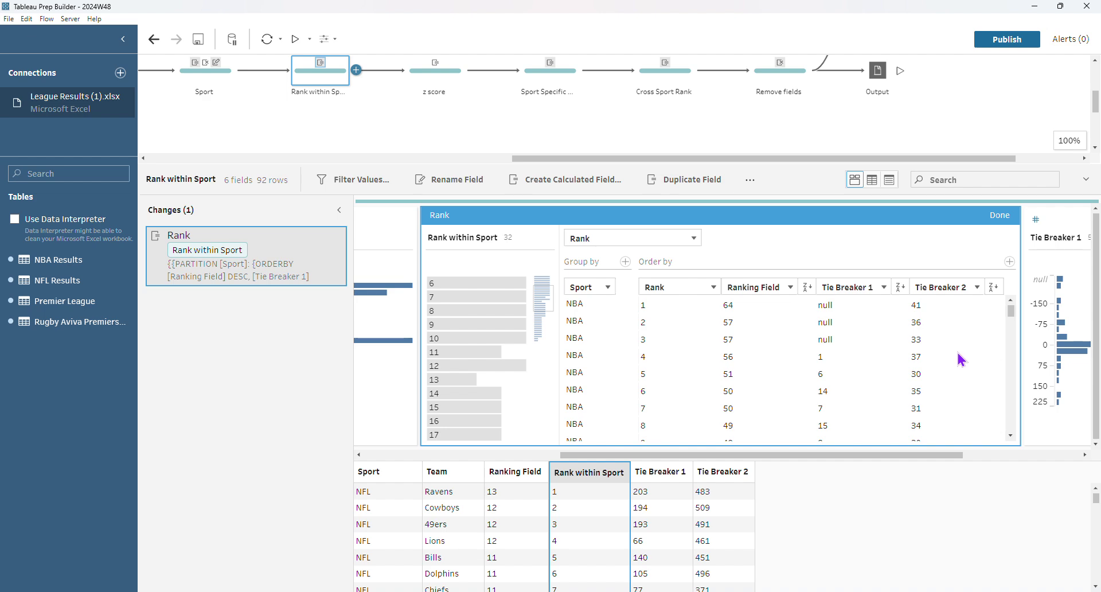
pyautogui.click(998, 218)
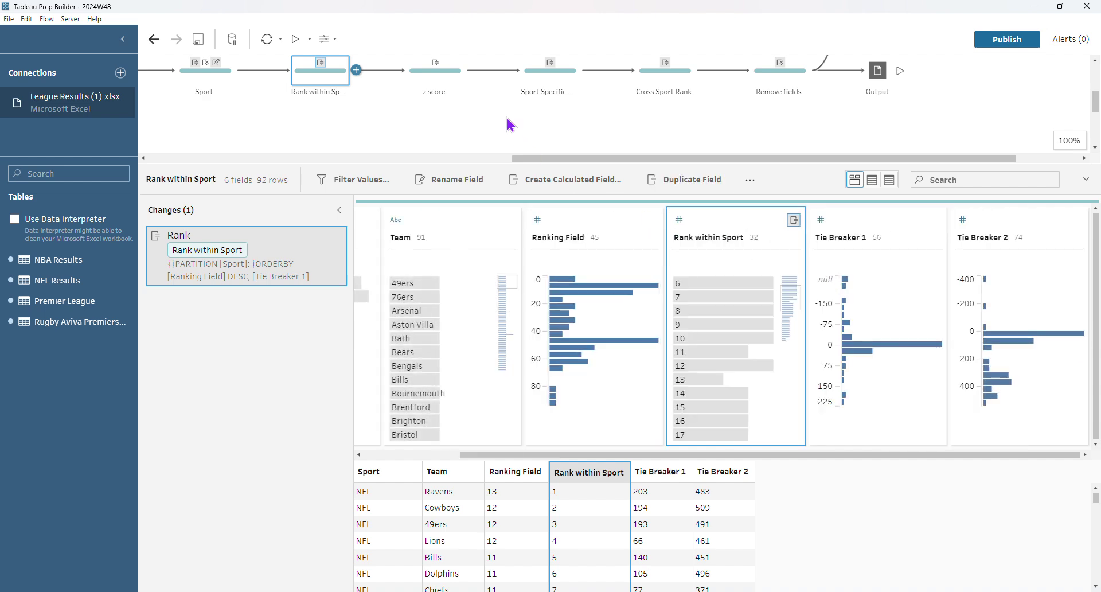
# Examine the FIXED LOD settings behind the Mean field in the z score step and close them.
pyautogui.click(425, 81)
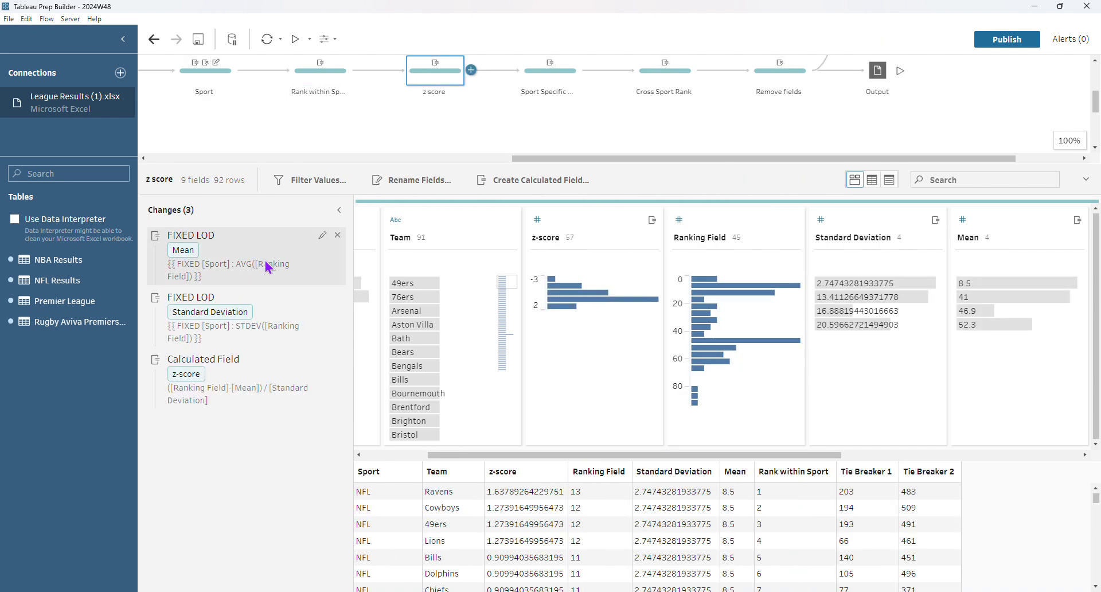
pyautogui.click(324, 236)
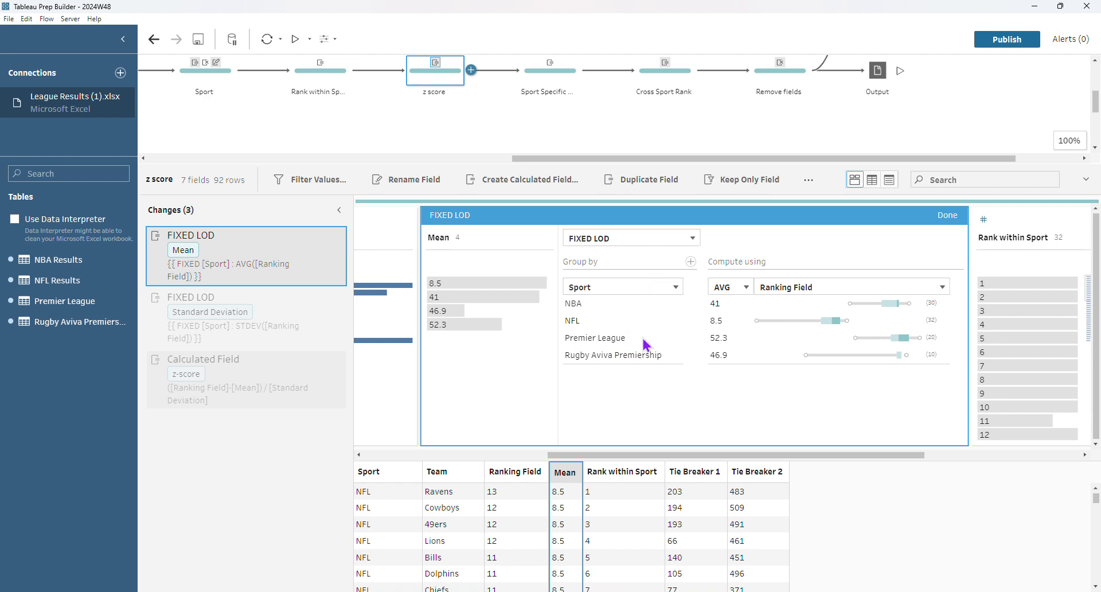
pyautogui.click(939, 220)
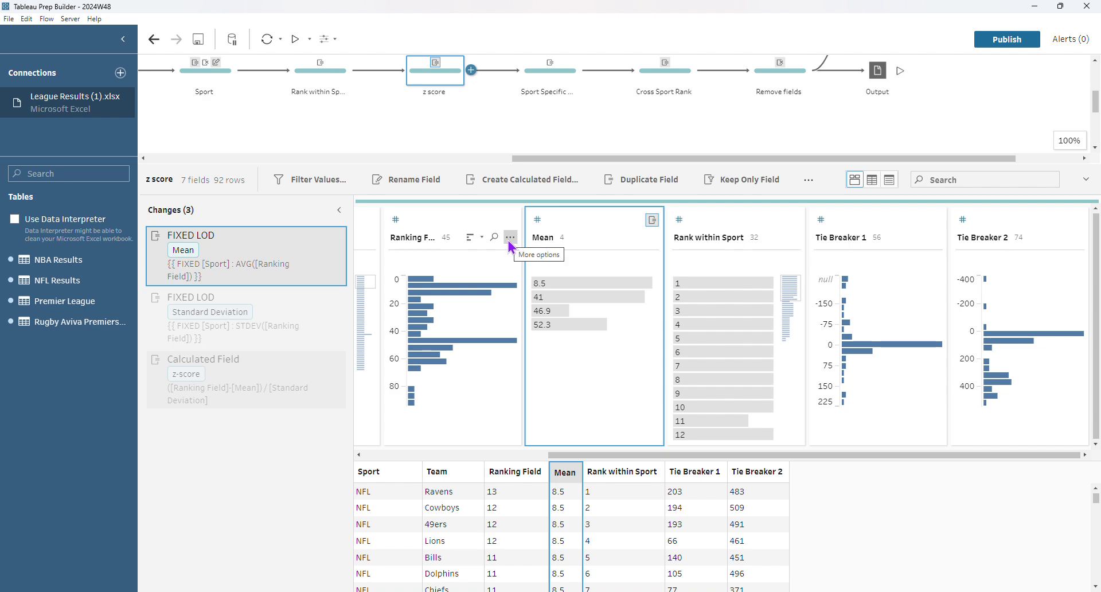
# Check the FIXED LOD option among Ranking Field's calculated-field types and reopen the Mean calculation's settings.
pyautogui.click(511, 237)
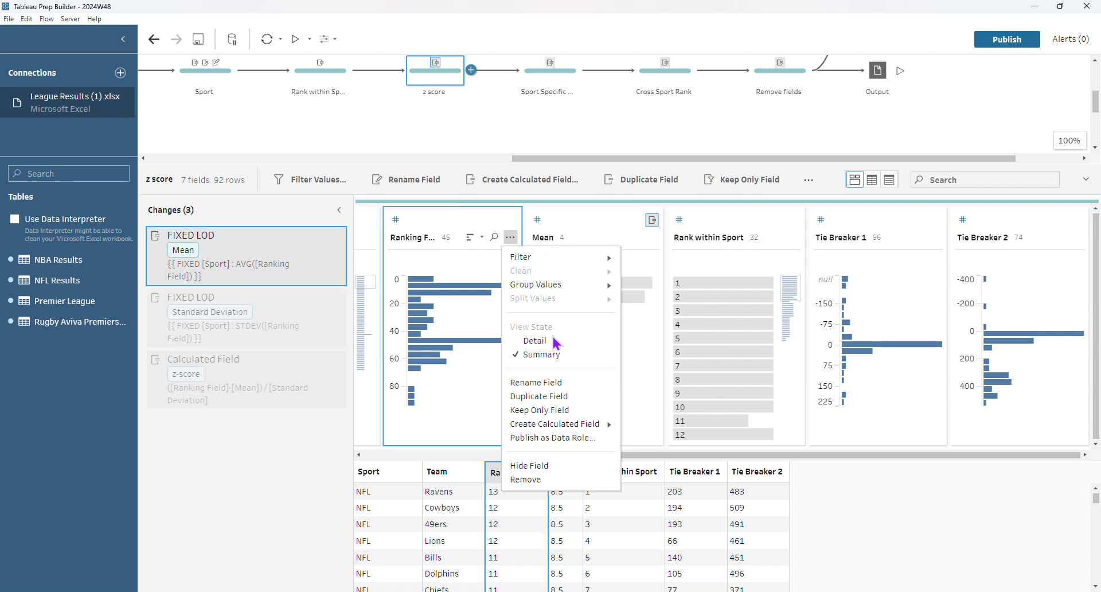
pyautogui.moveTo(579, 424)
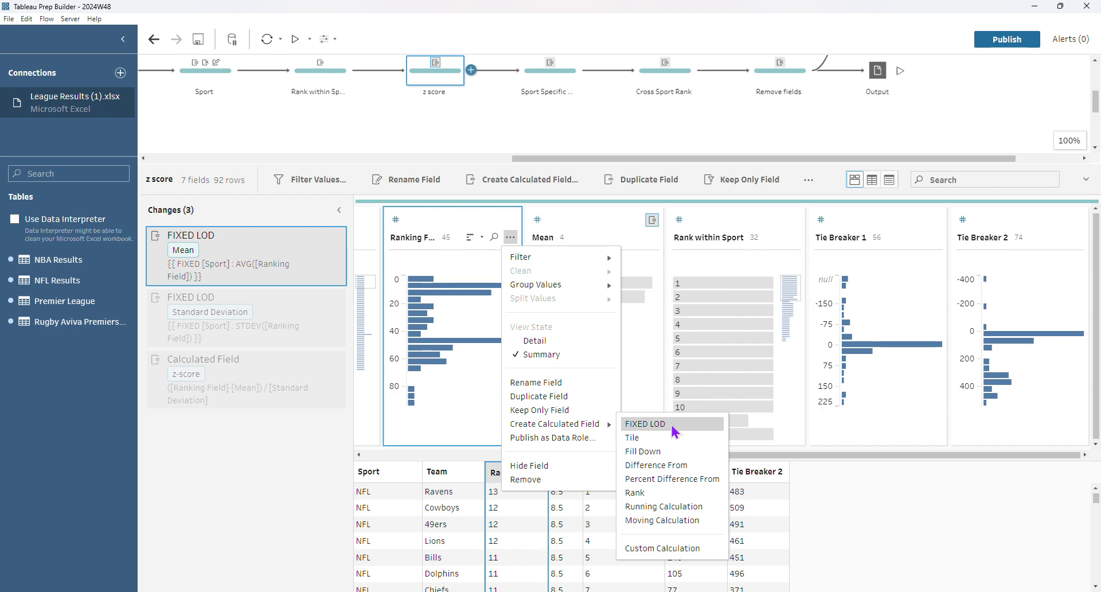
pyautogui.click(325, 236)
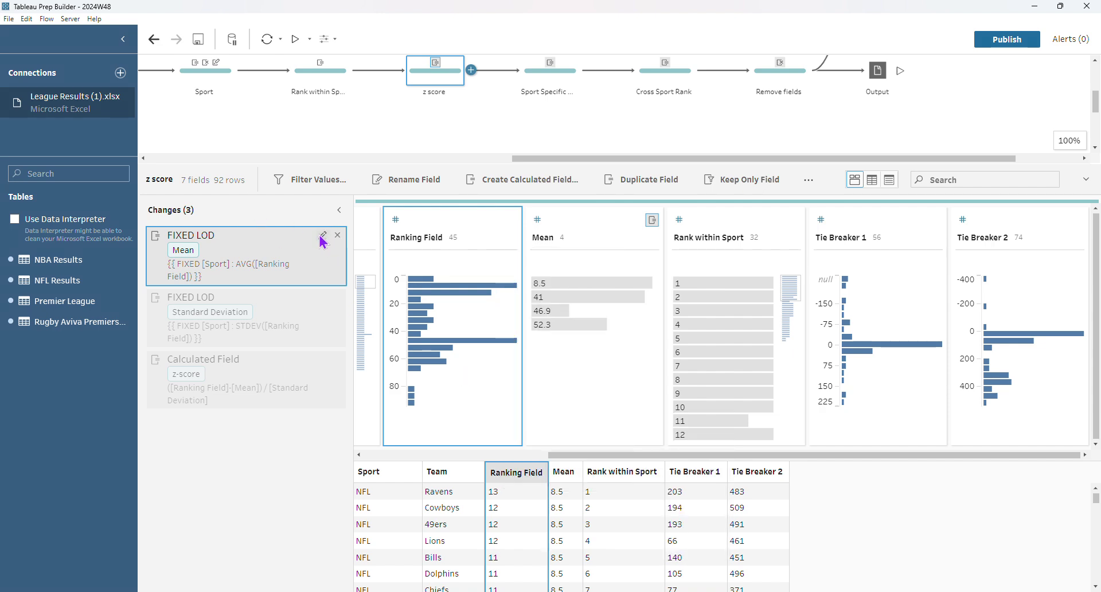
pyautogui.click(323, 235)
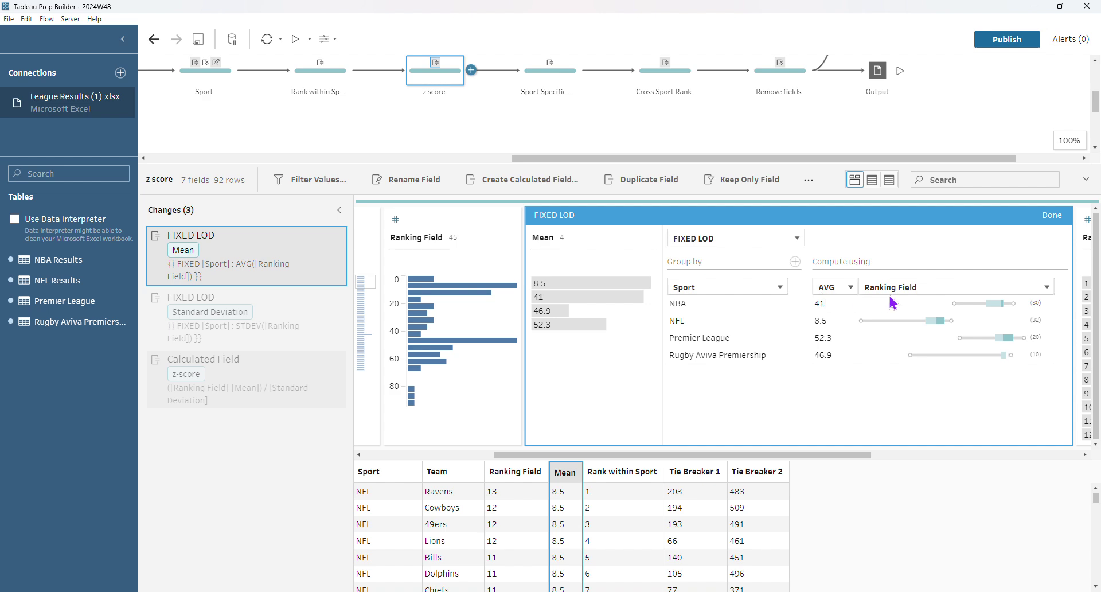
# Inspect the FIXED LOD settings of the Standard Deviation calculation in the z score step and close them.
pyautogui.click(273, 300)
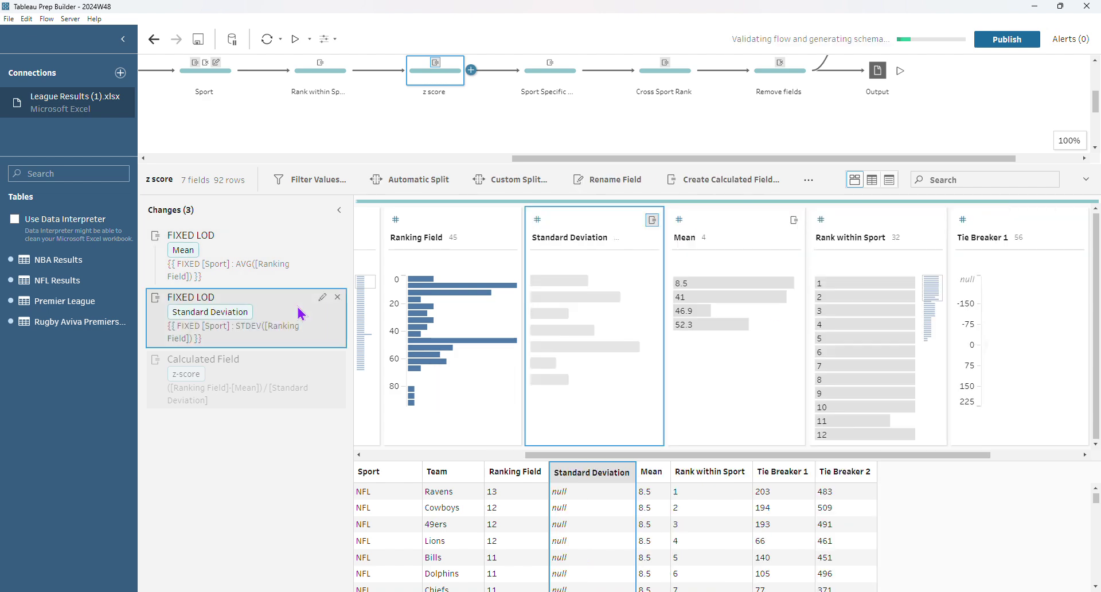
pyautogui.click(322, 300)
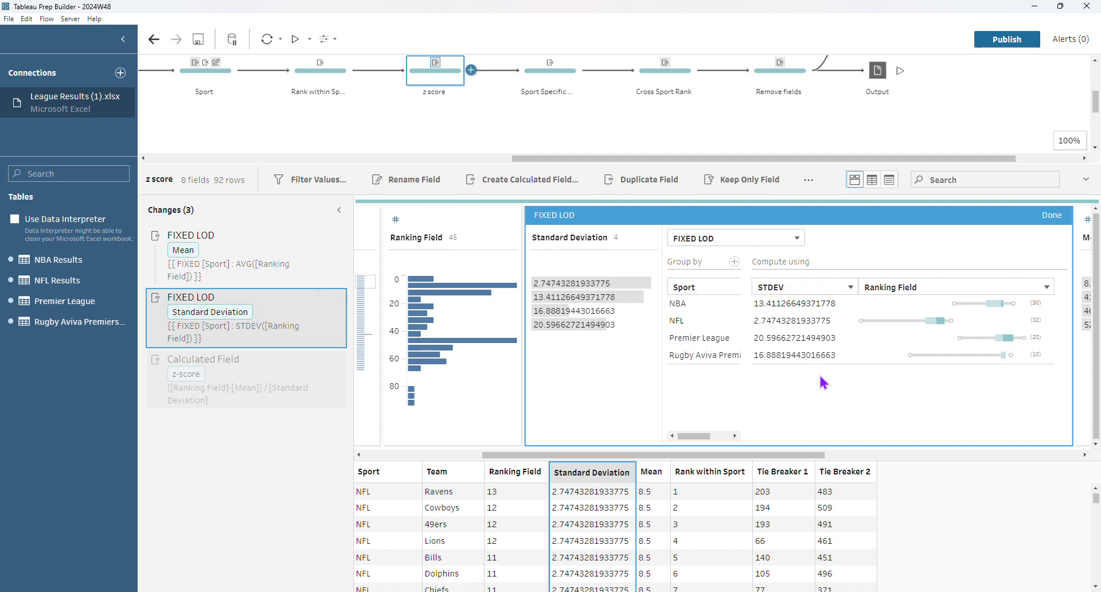
pyautogui.click(1054, 219)
# Review the z-score field's formula built from Ranking Field, Mean and Standard Deviation, and save it as is.
pyautogui.doubleClick(315, 362)
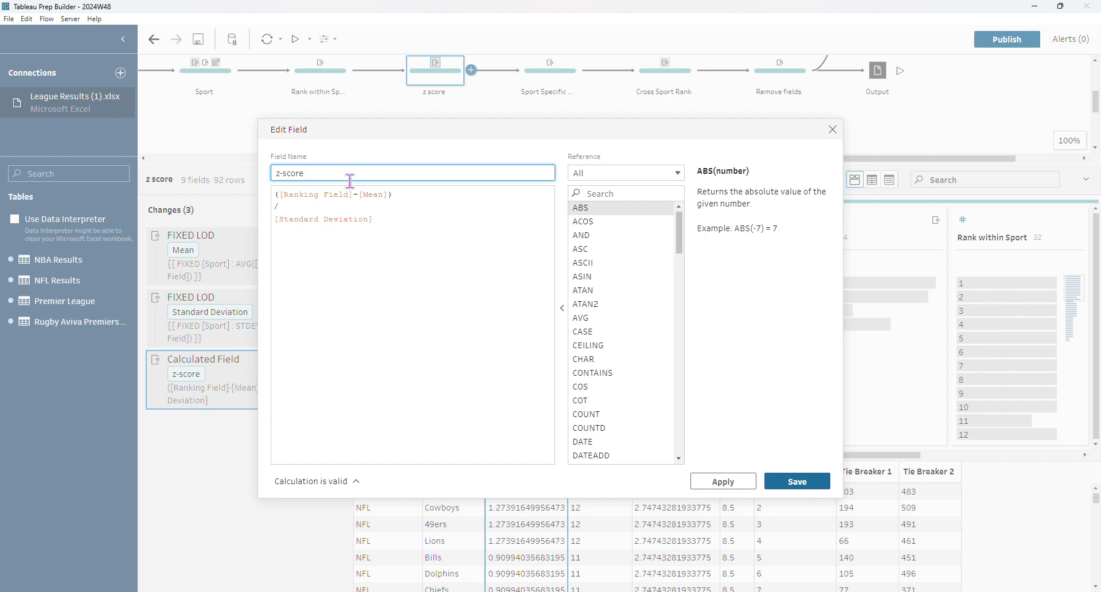
pyautogui.click(397, 196)
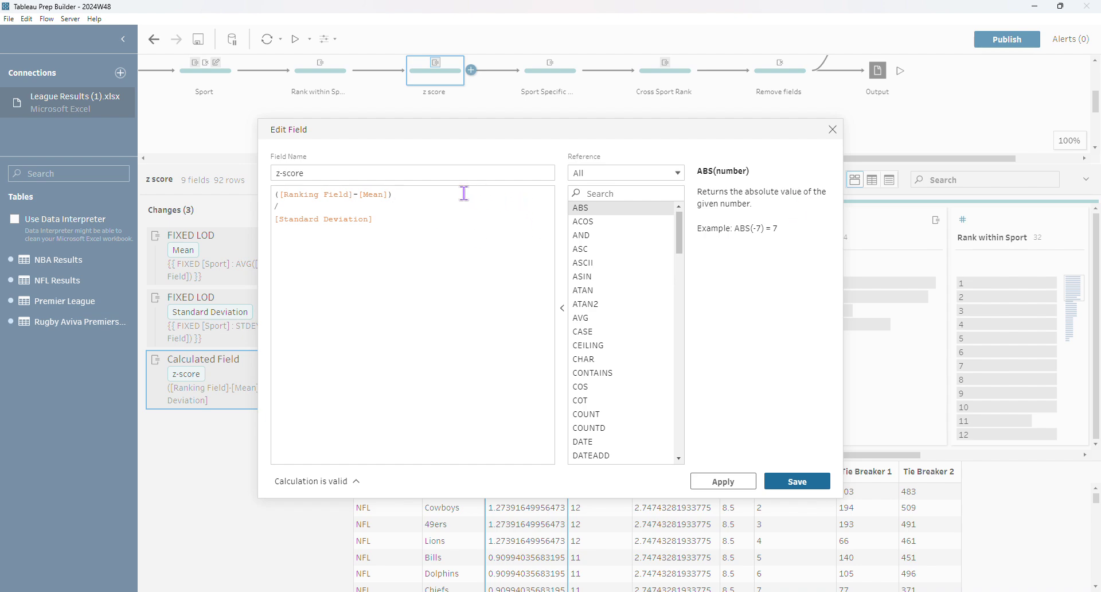
pyautogui.click(274, 194)
pyautogui.click(795, 481)
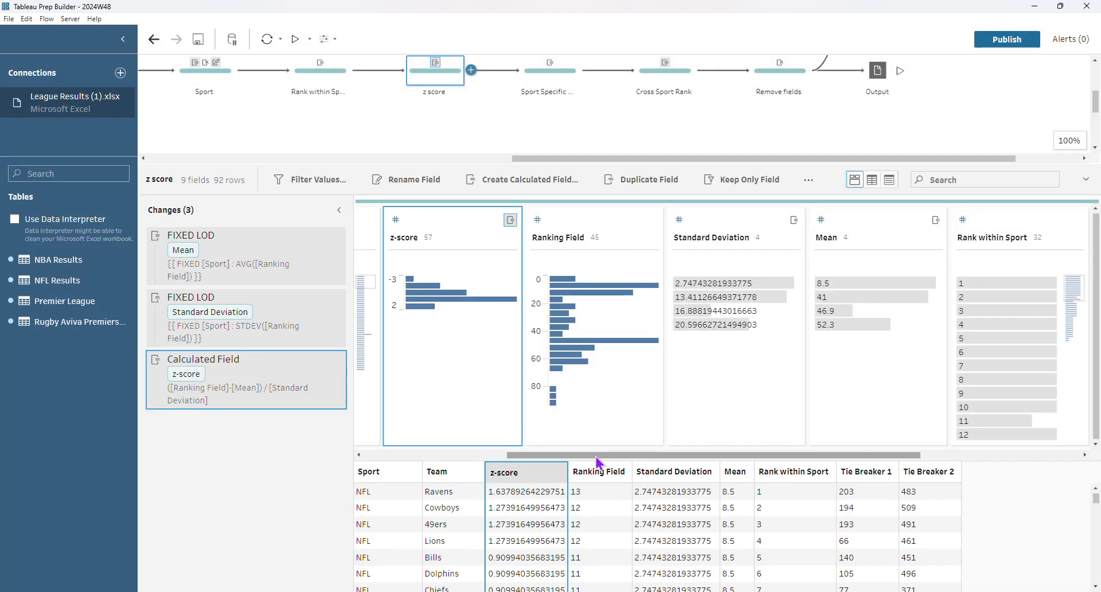
# Examine the Number of Teams FIXED LOD in the Sport Specific Percentile Rank step, narrowing its Group by column.
pyautogui.click(546, 86)
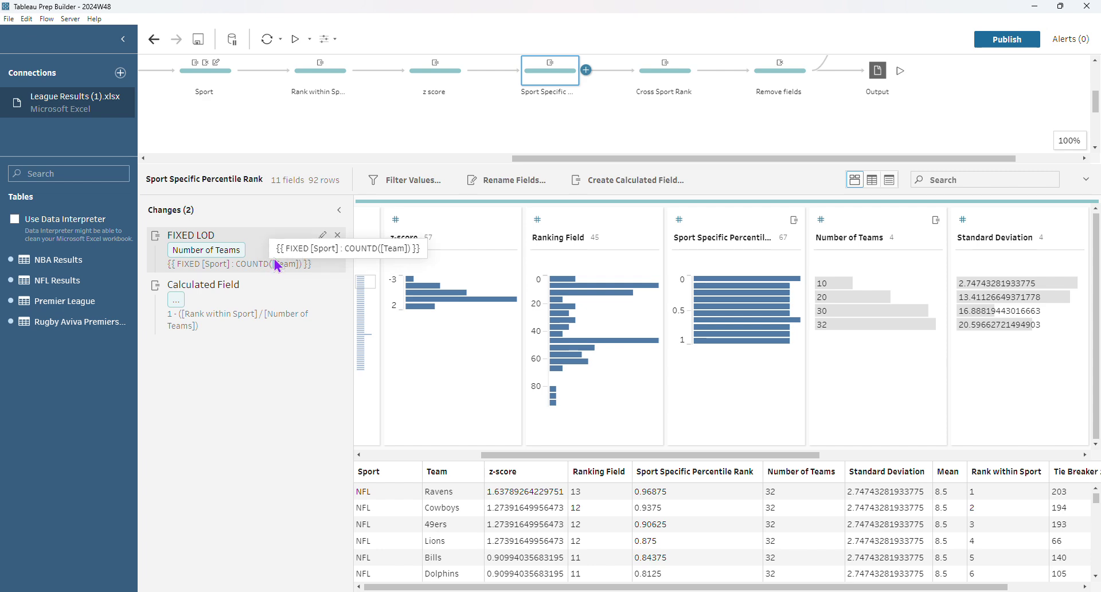
pyautogui.click(323, 235)
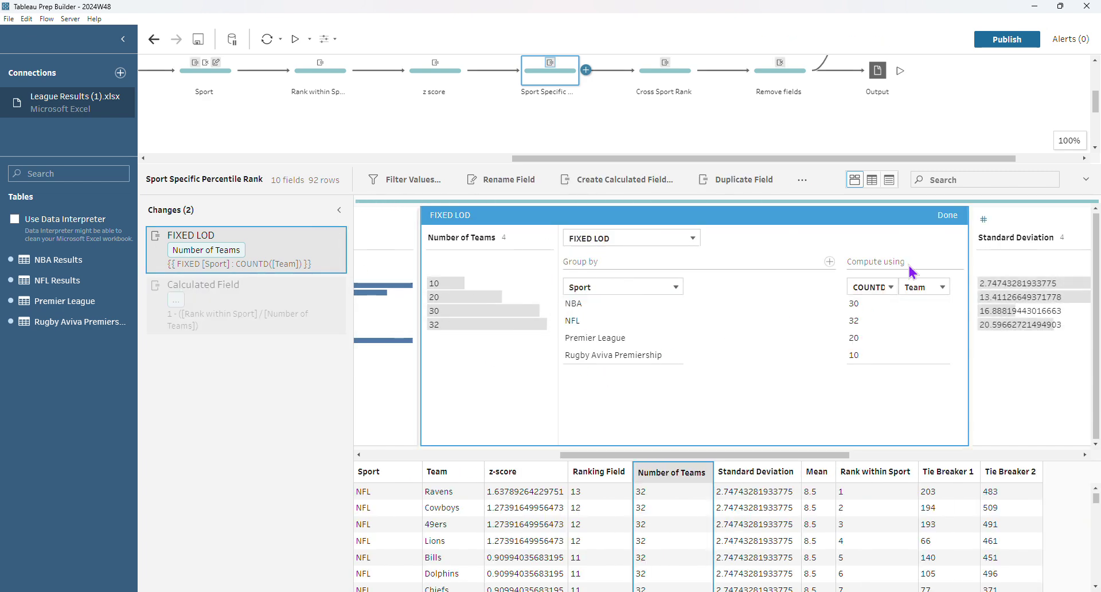
pyautogui.moveTo(838, 288); pyautogui.dragTo(739, 283)
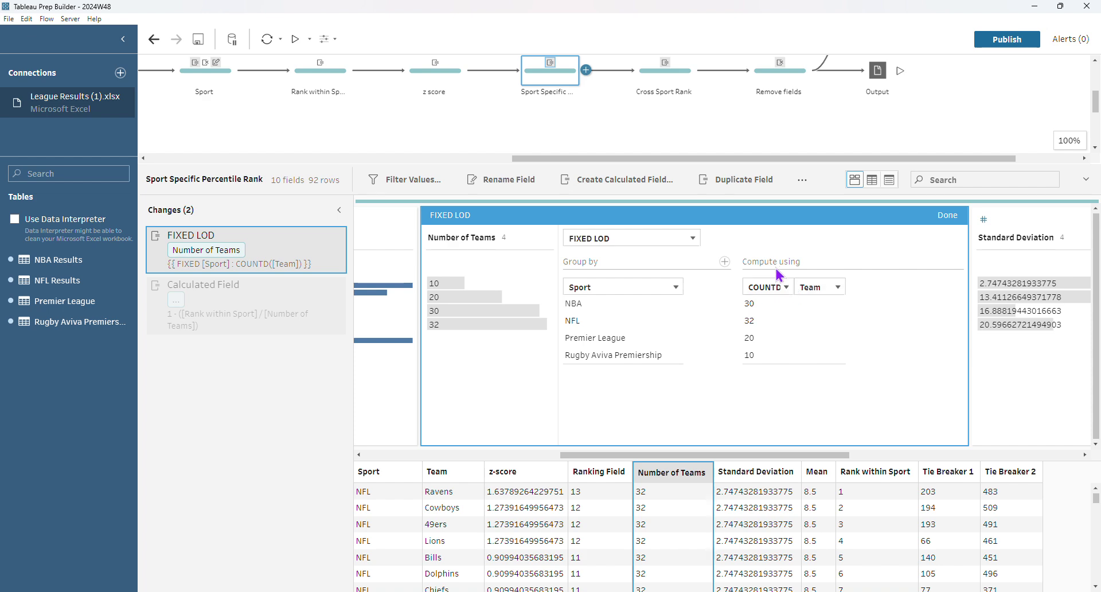
pyautogui.click(948, 215)
# Review the Sport Specific Percentile Rank formula, save it as is, and inspect the field's value distribution.
pyautogui.doubleClick(320, 287)
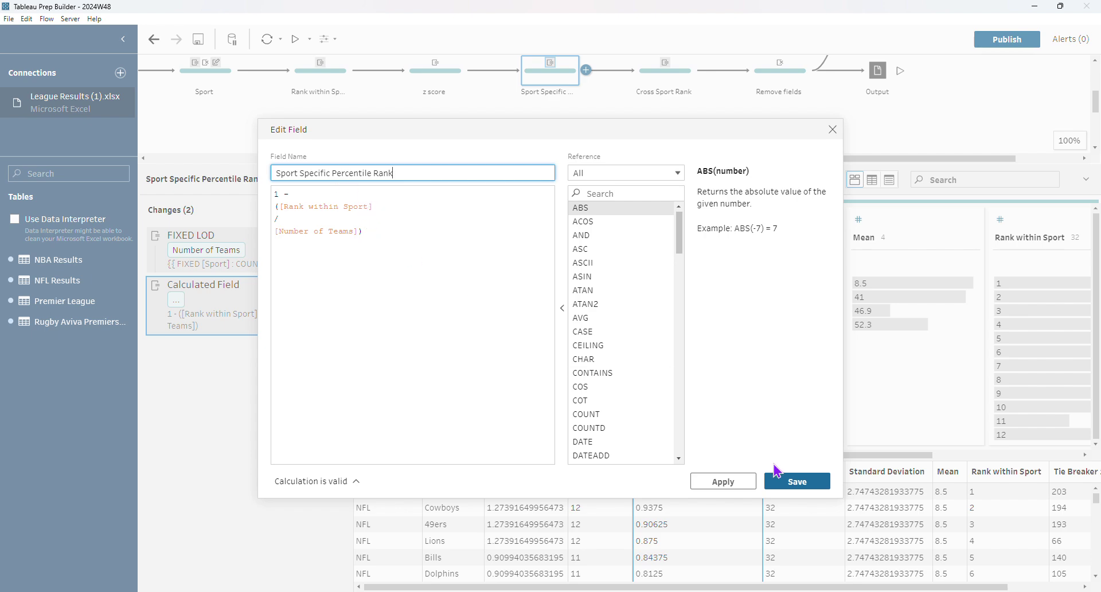
pyautogui.click(786, 484)
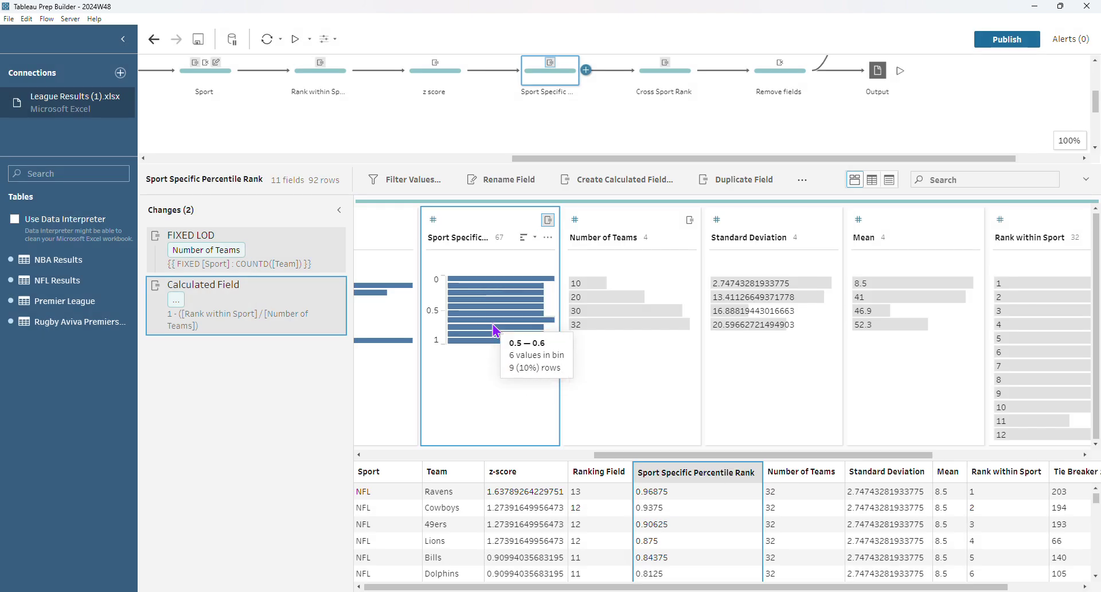
pyautogui.moveTo(495, 347)
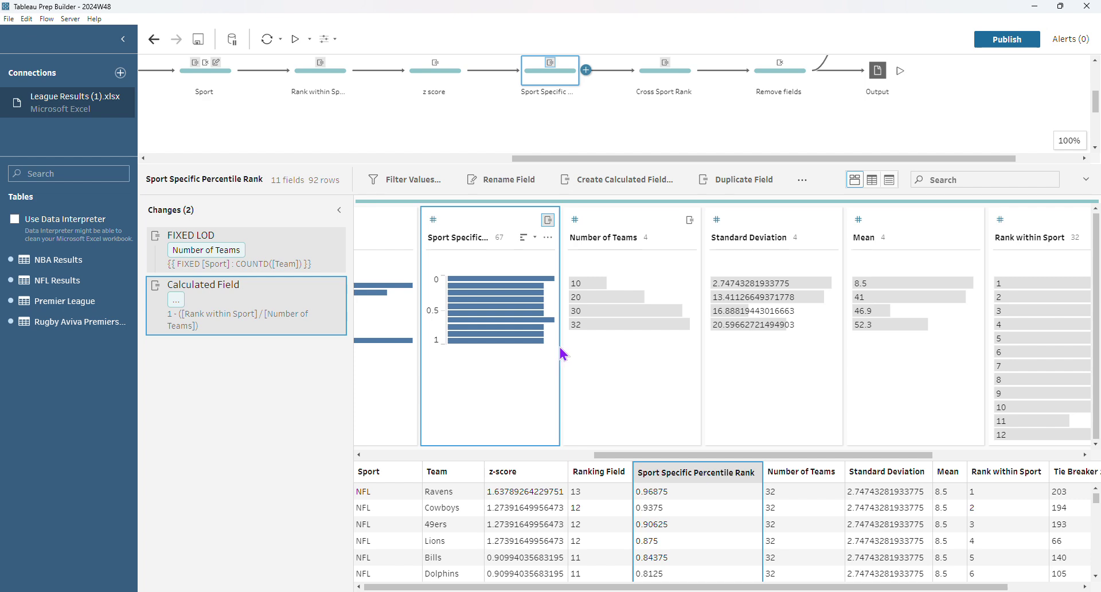
# Open the Cross Sport Rank step and check the calculated-field types available for the z-score field.
pyautogui.click(668, 86)
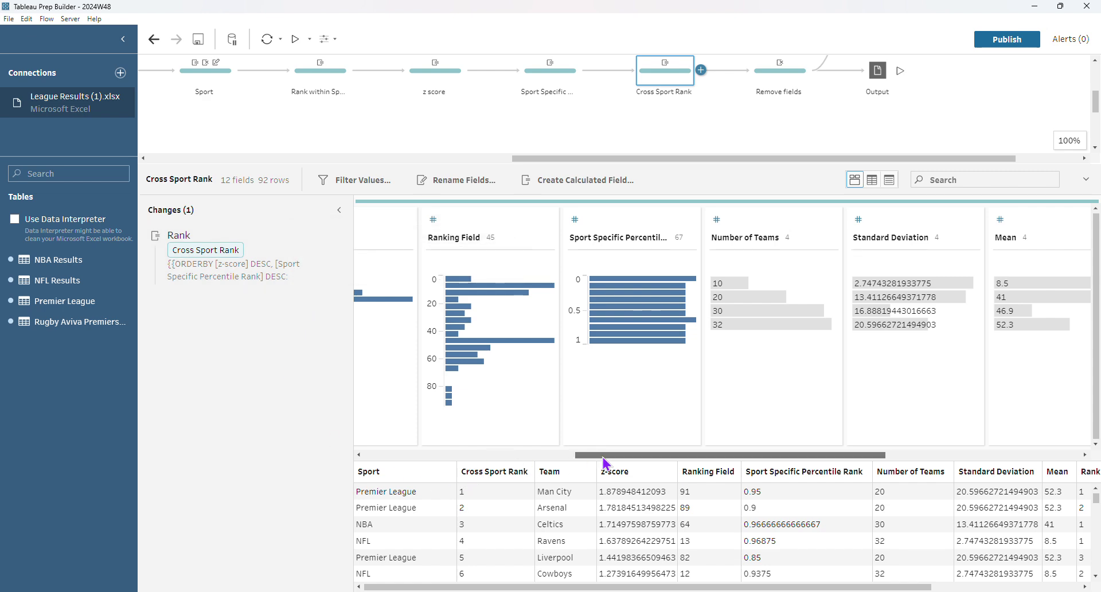
pyautogui.moveTo(606, 457); pyautogui.dragTo(484, 470)
pyautogui.click(641, 224)
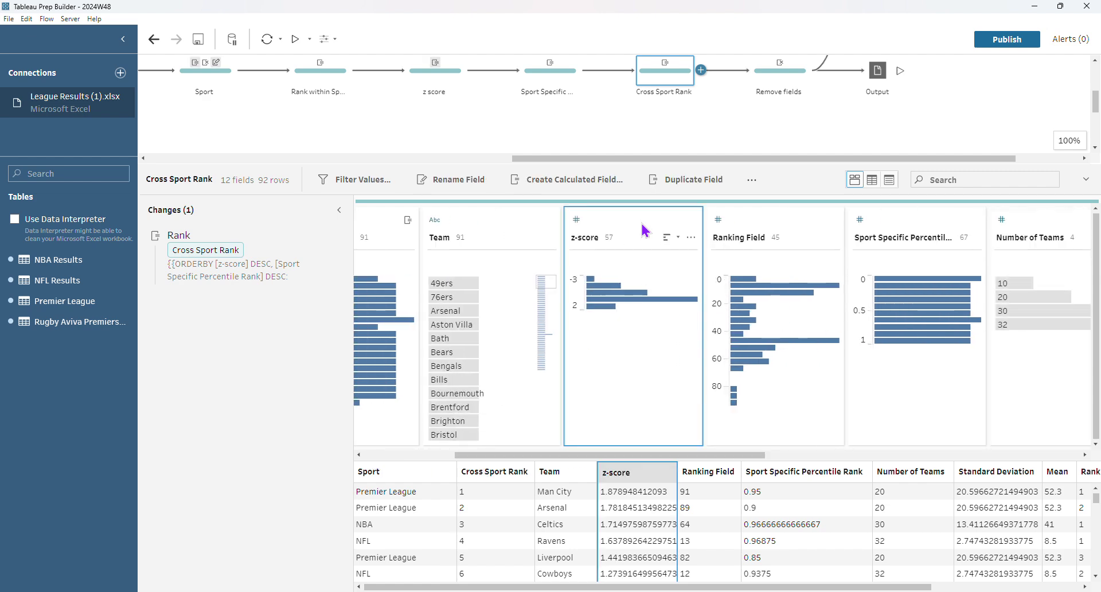
pyautogui.click(691, 236)
pyautogui.moveTo(765, 423)
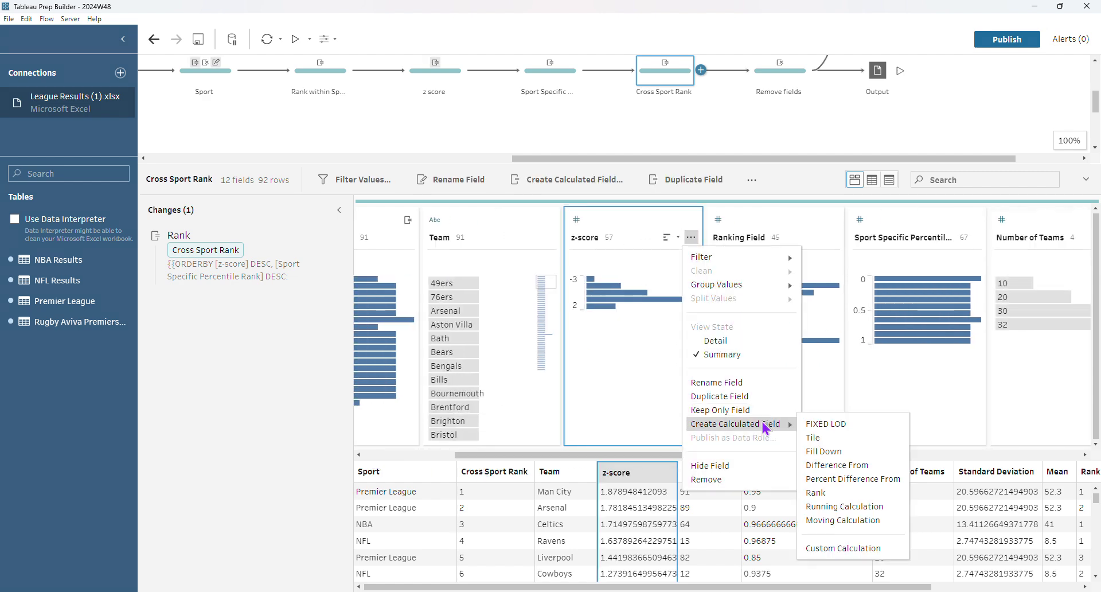
# Open the Cross Sport Rank calculation's settings and remove Sport Specific Percentile Rank from its order-by fields.
pyautogui.click(318, 255)
pyautogui.click(322, 235)
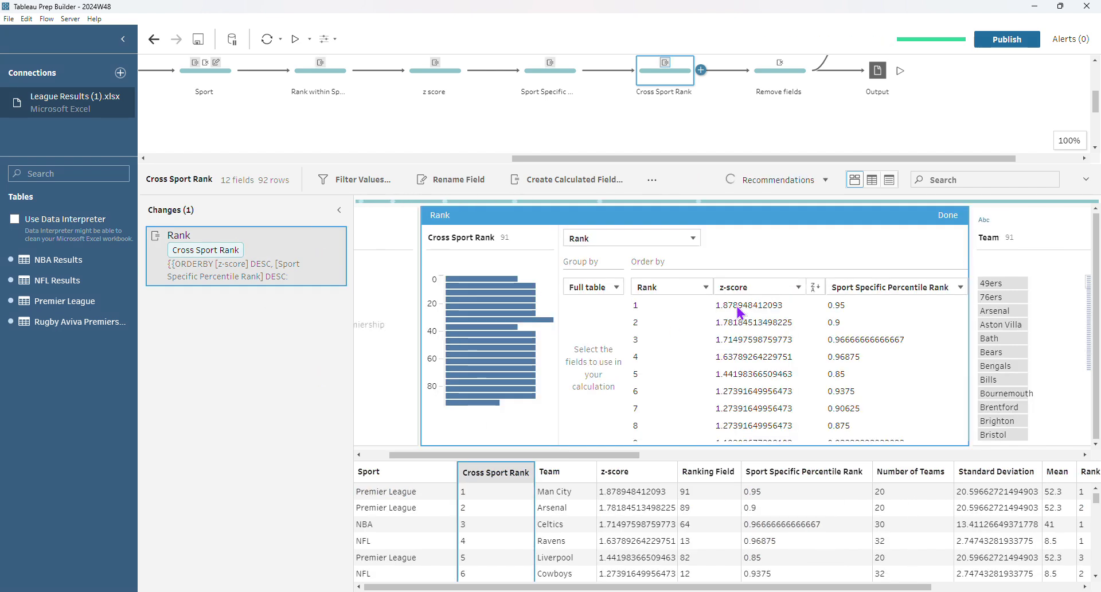
pyautogui.rightClick(897, 287)
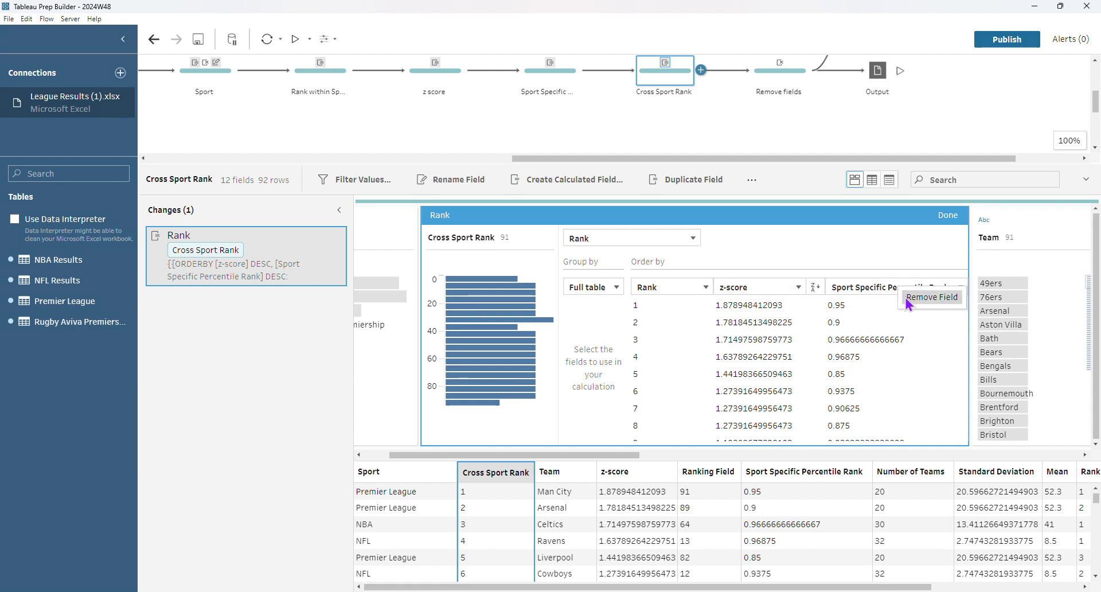
pyautogui.click(931, 297)
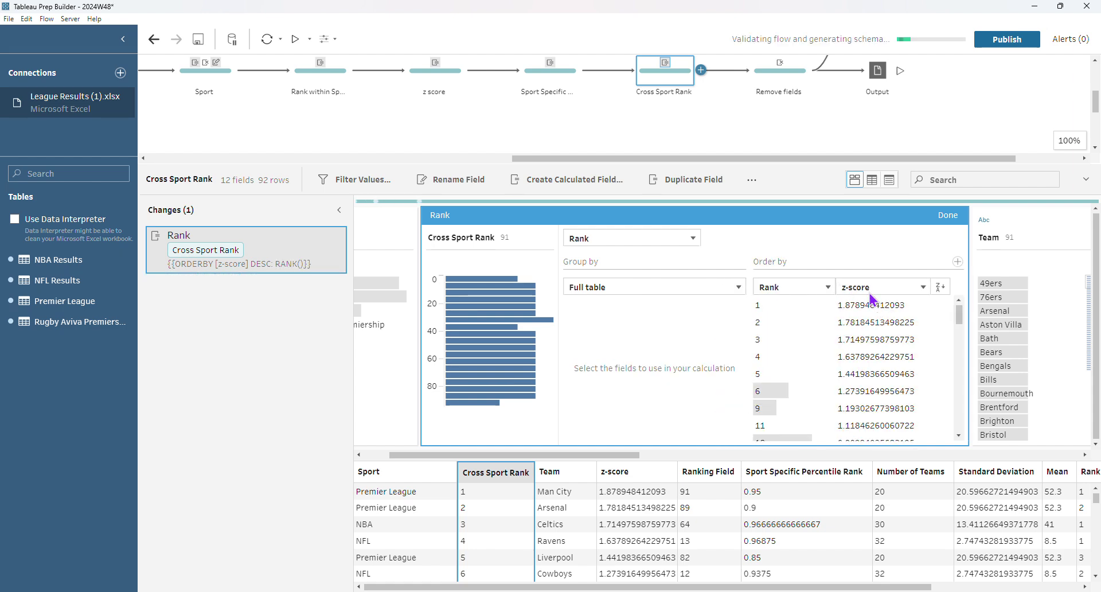
# Add Sport Specific Percentile Rank after z-score as an order-by field in the Cross Sport Rank calculation and finish editing.
pyautogui.click(958, 264)
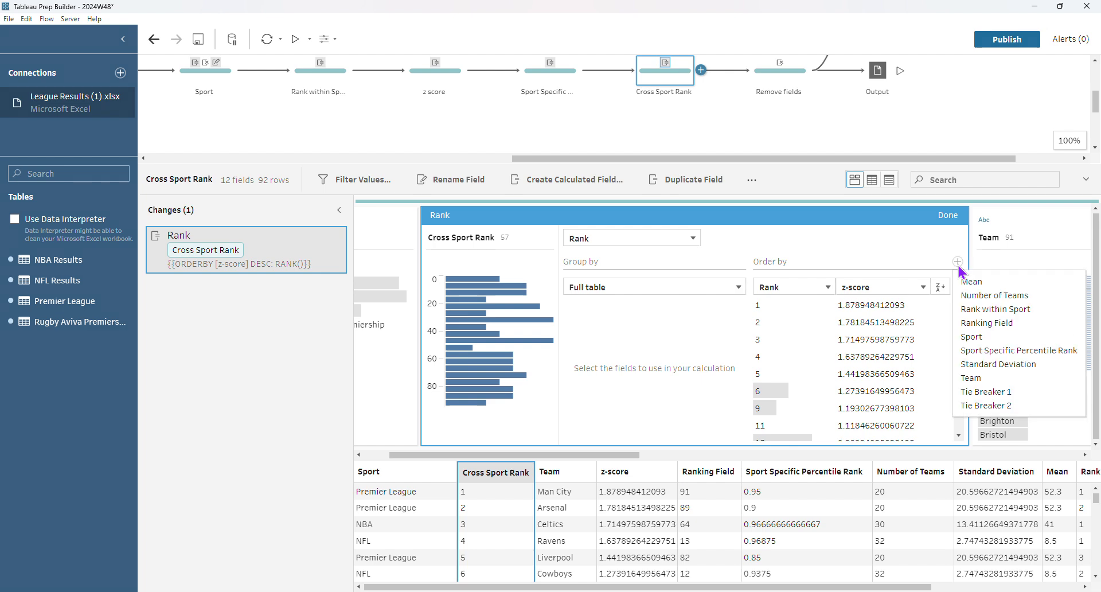
pyautogui.click(964, 350)
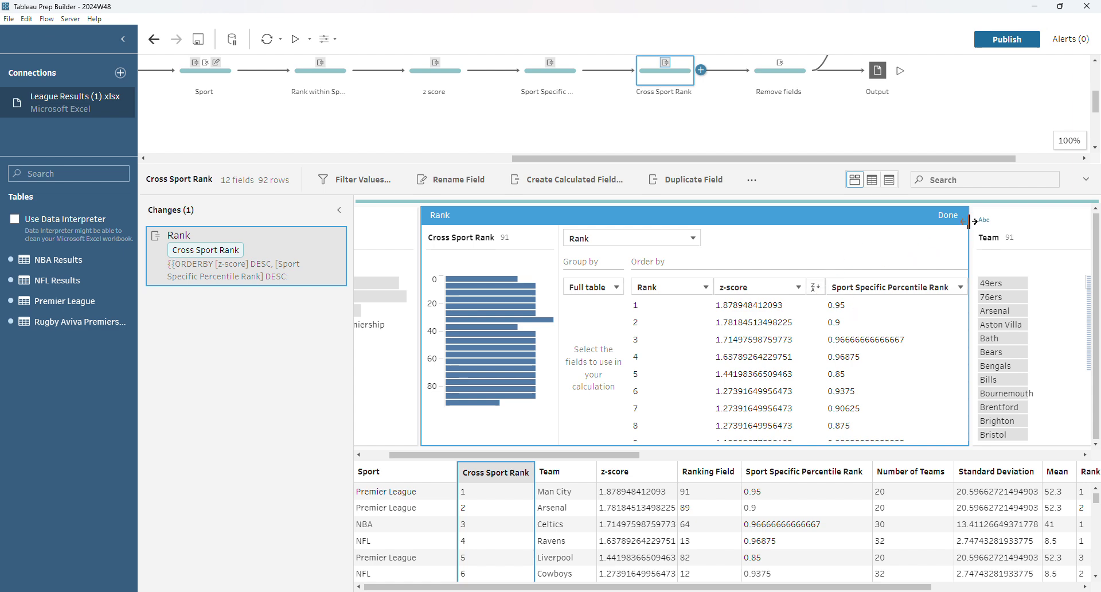
pyautogui.click(949, 216)
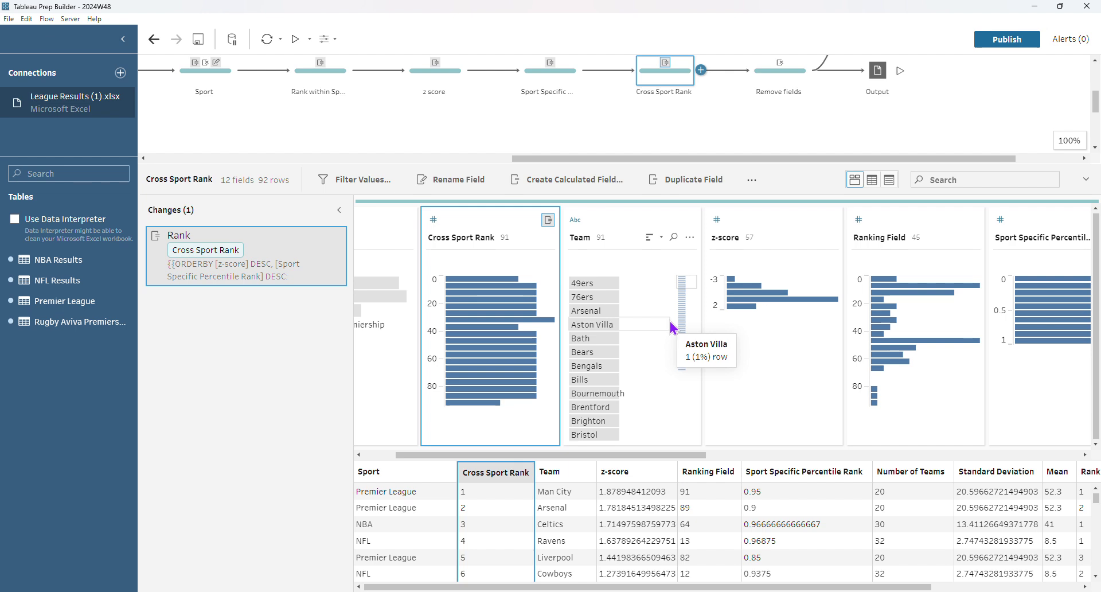
# Review the fields dropped in the Remove fields step and the file settings and data preview of the first Output.
pyautogui.click(765, 74)
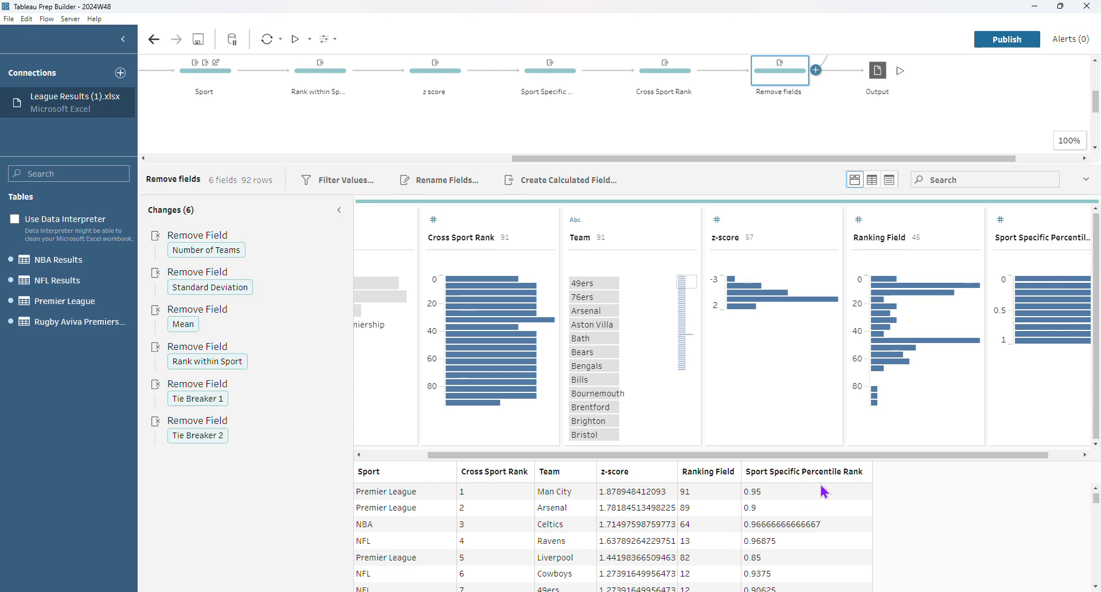
pyautogui.click(876, 95)
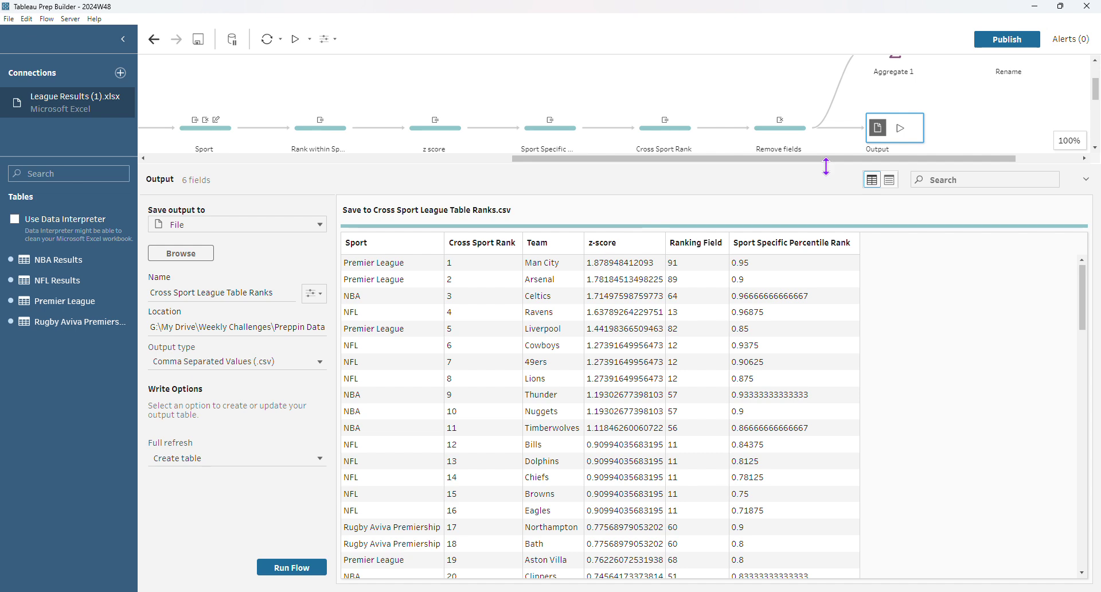
# Examine the grouping and averaging in the Aggregate 1 step and the renamed field and data in the Rename step.
pyautogui.moveTo(824, 164); pyautogui.dragTo(827, 272)
pyautogui.scroll(1, 855, 228)
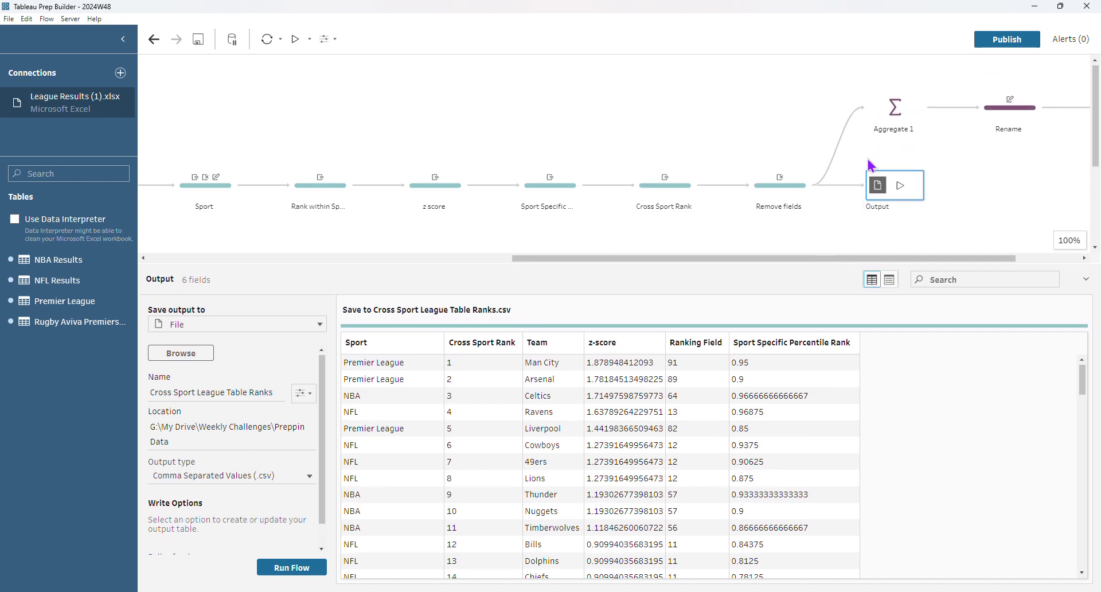
pyautogui.click(881, 116)
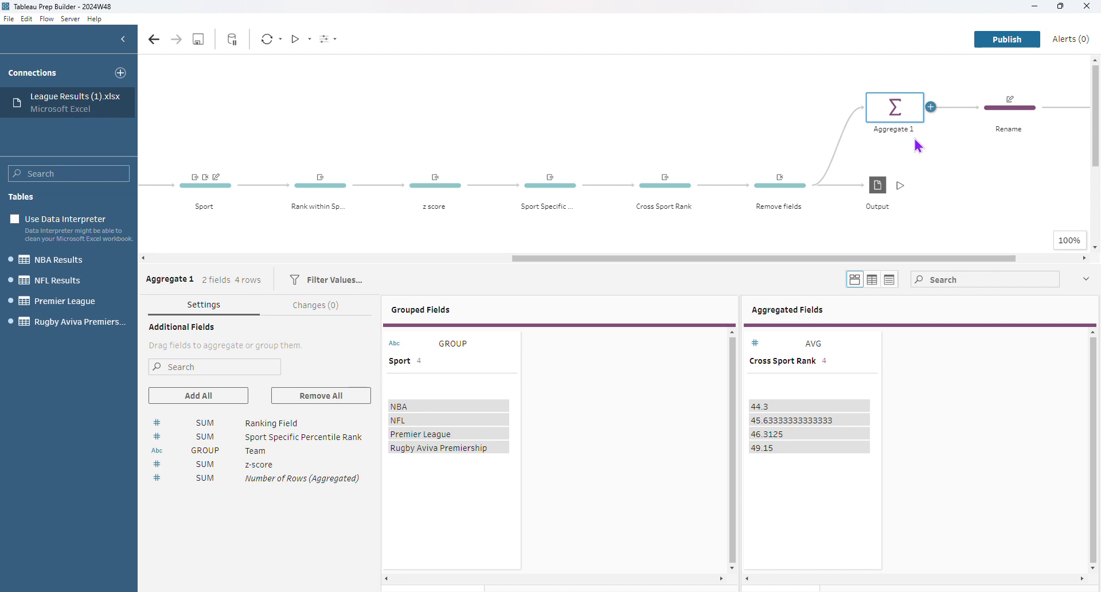
pyautogui.click(1009, 108)
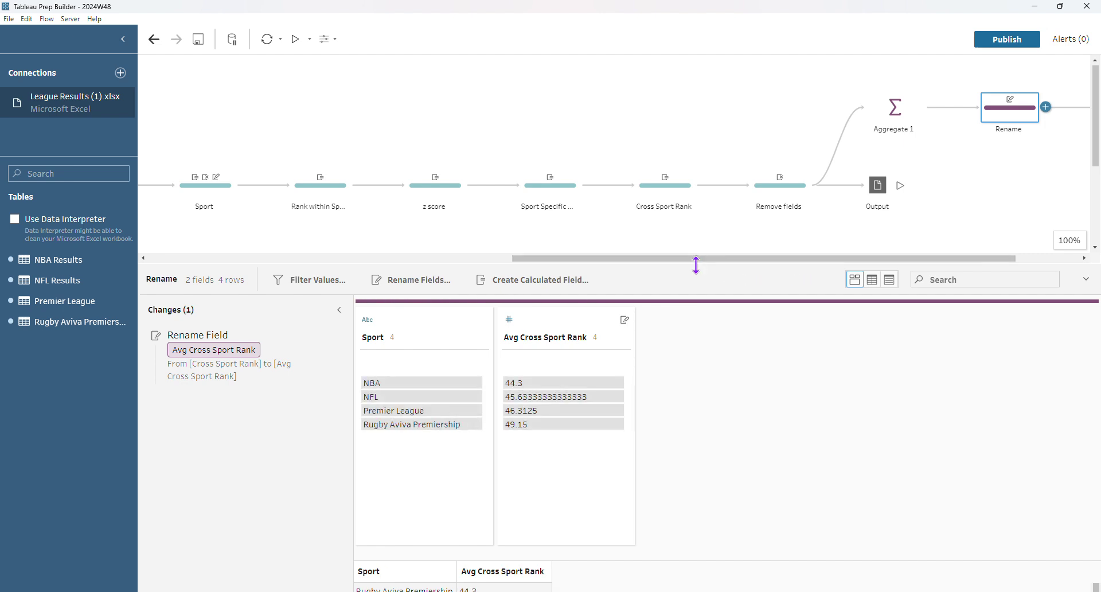
pyautogui.moveTo(695, 265); pyautogui.dragTo(694, 109)
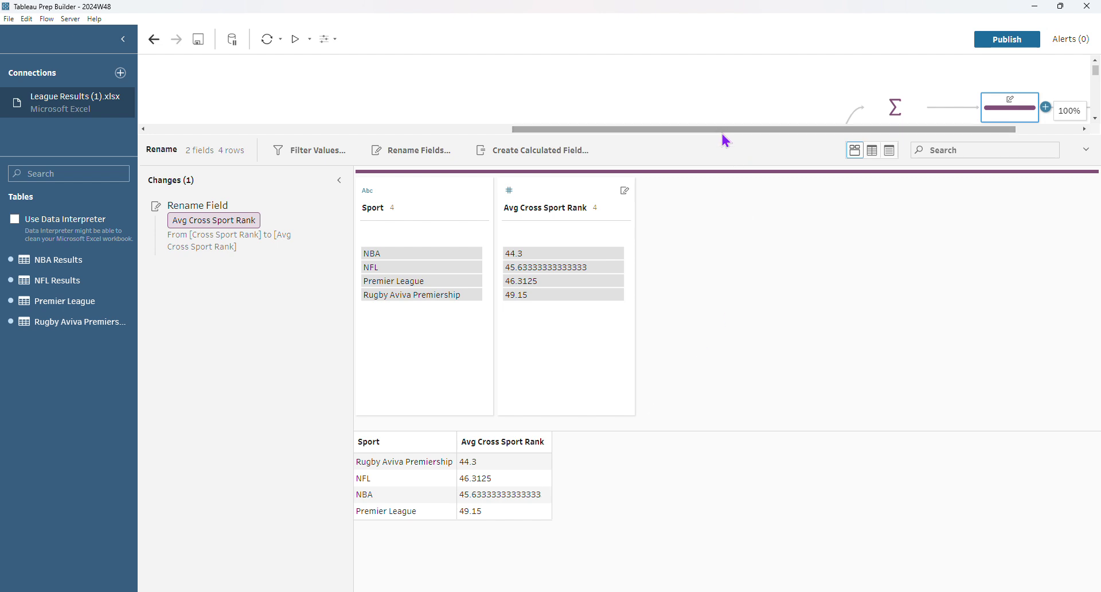
# Inspect the Output 2 step's save settings and data preview, and return to the full flow view.
pyautogui.moveTo(721, 130); pyautogui.dragTo(825, 142)
pyautogui.scroll(-2, 975, 69)
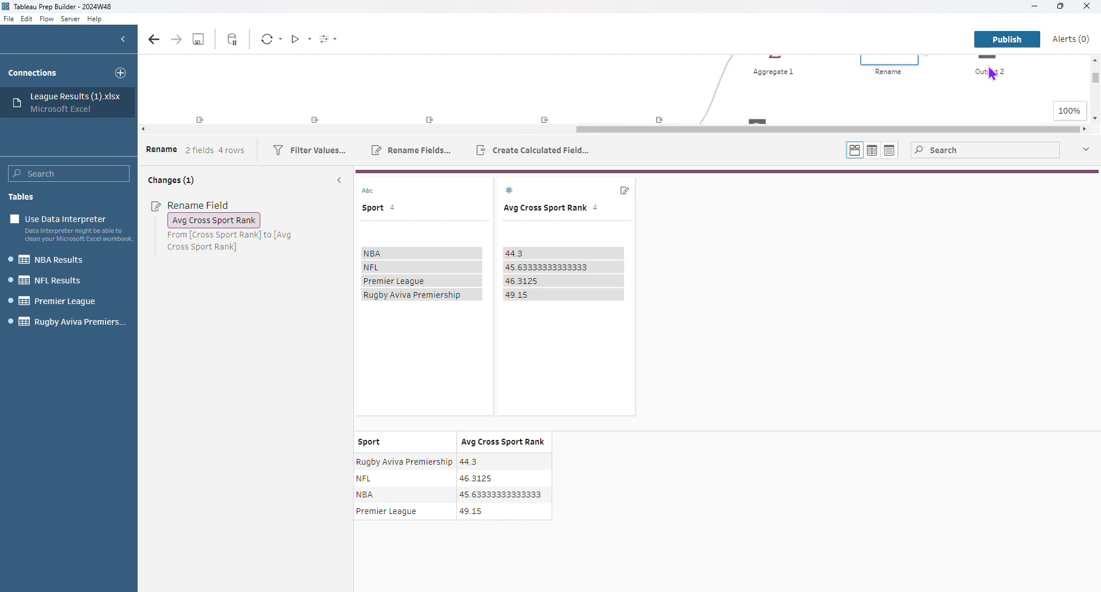
pyautogui.click(993, 71)
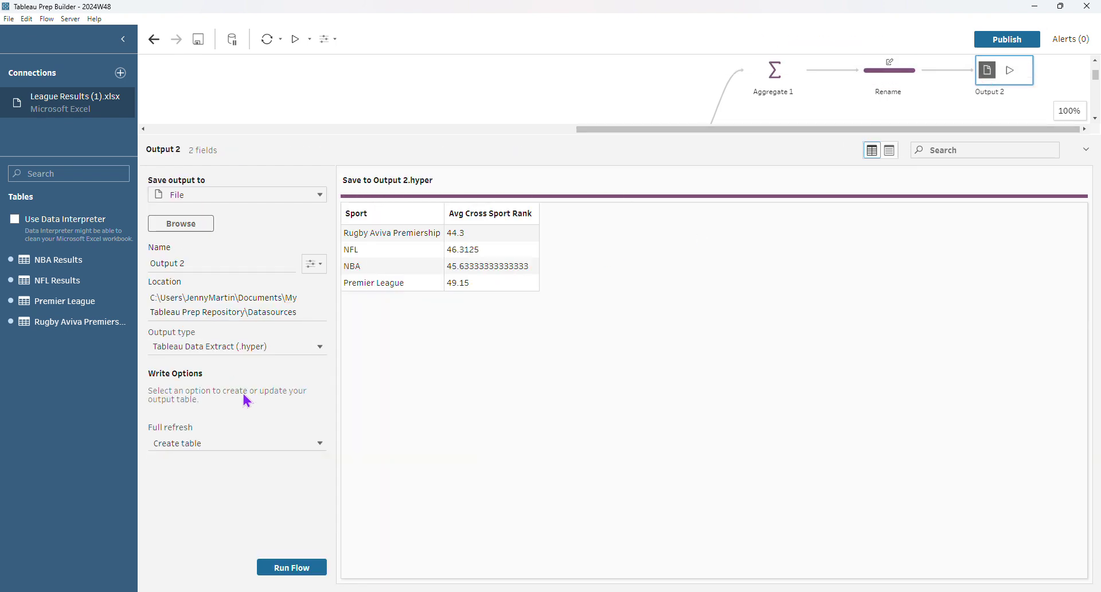
pyautogui.click(481, 109)
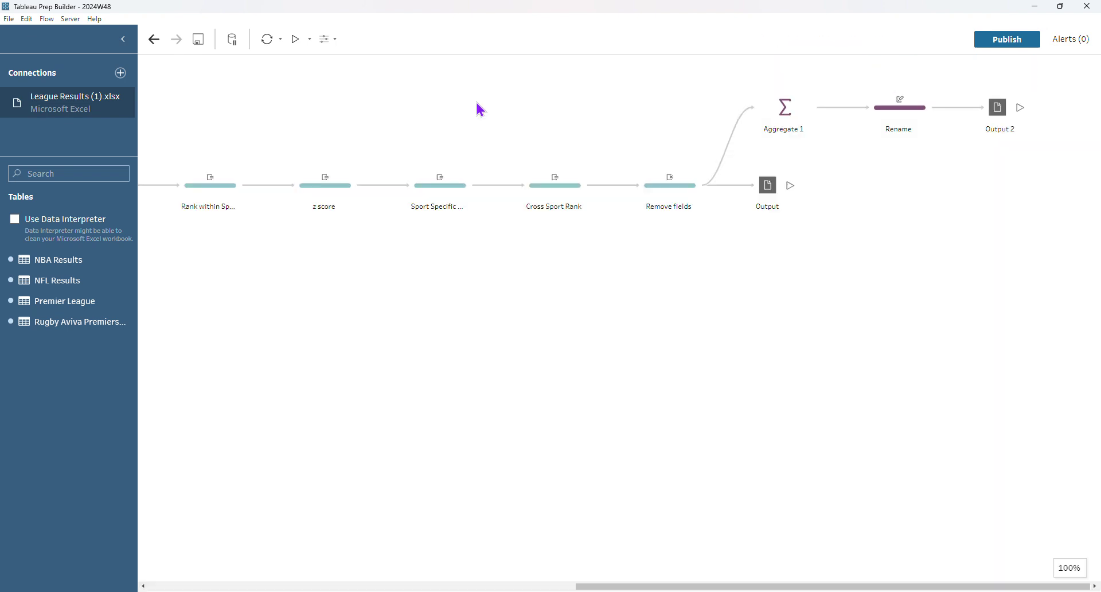